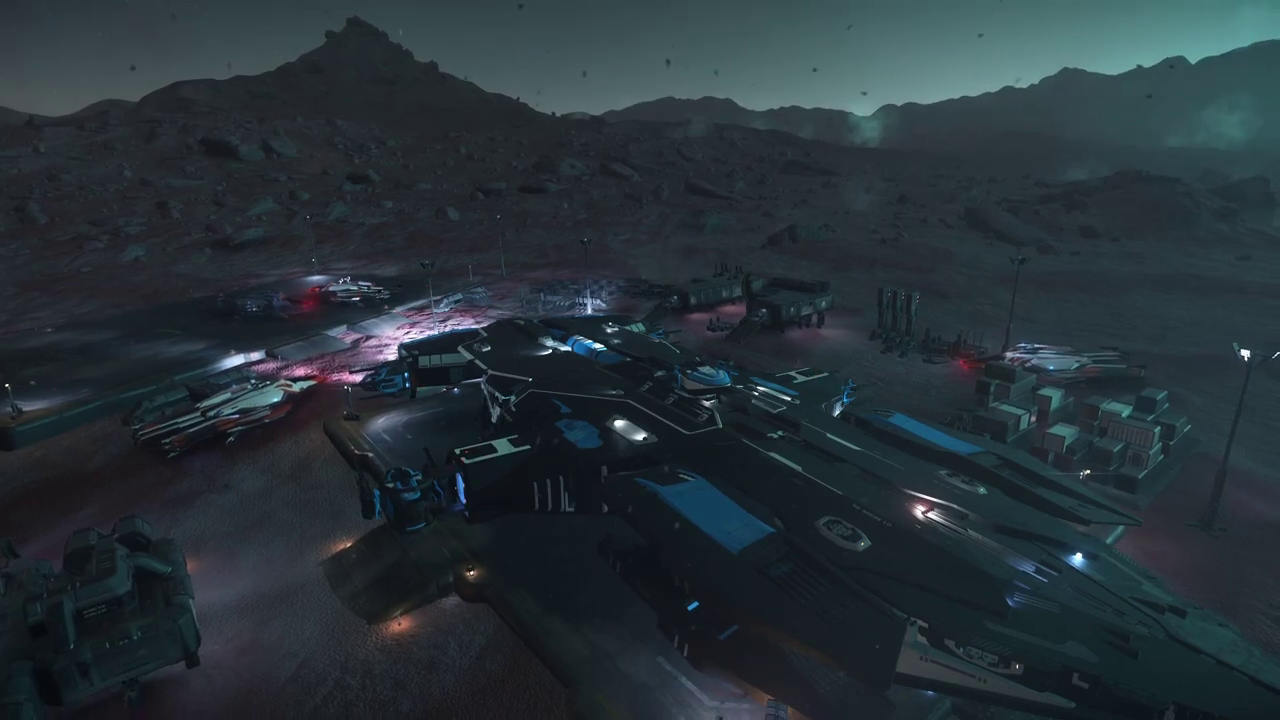
- Bring up the mobiGlas in the game and view its Vehicle Maintenance Services app
key(F1)
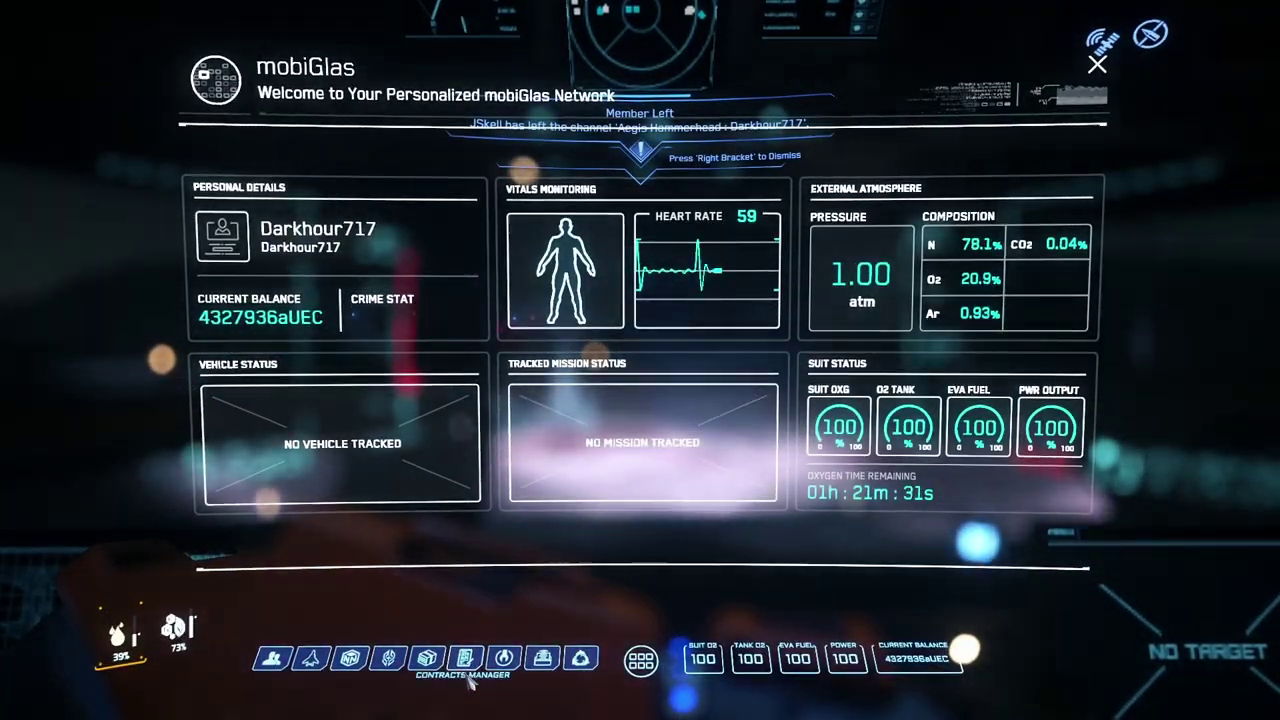
key(F1)
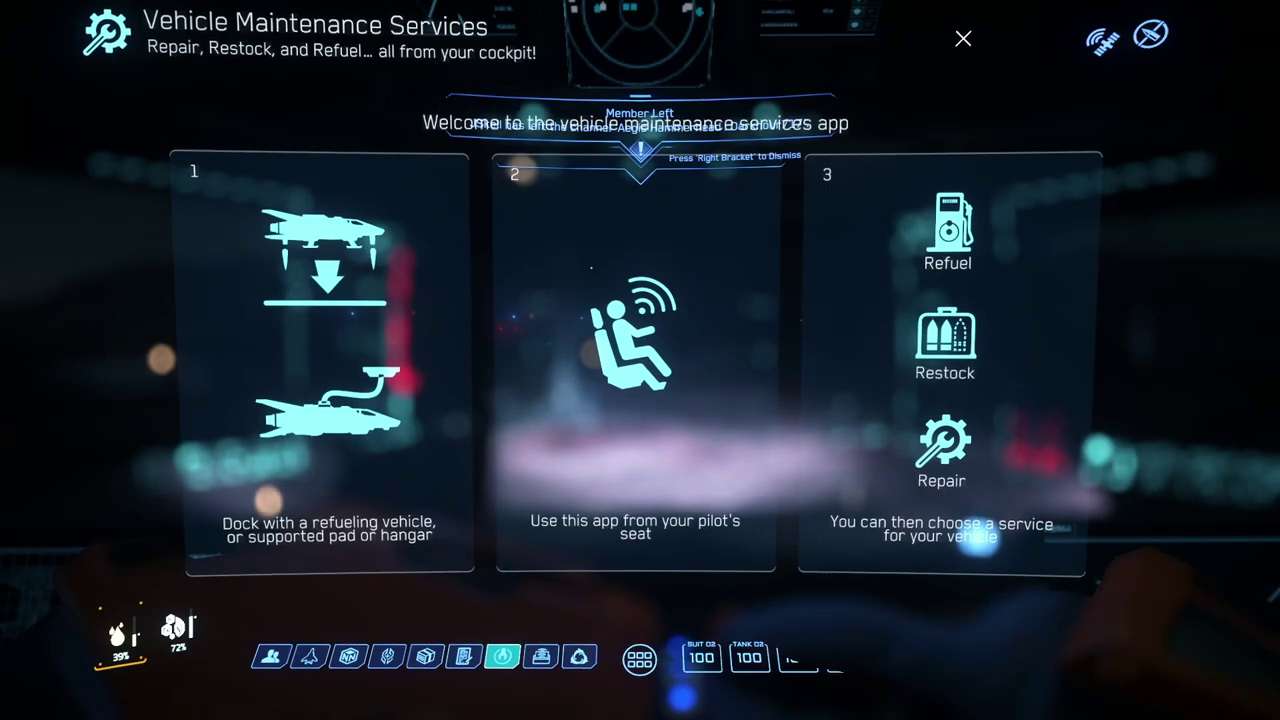
key(F1)
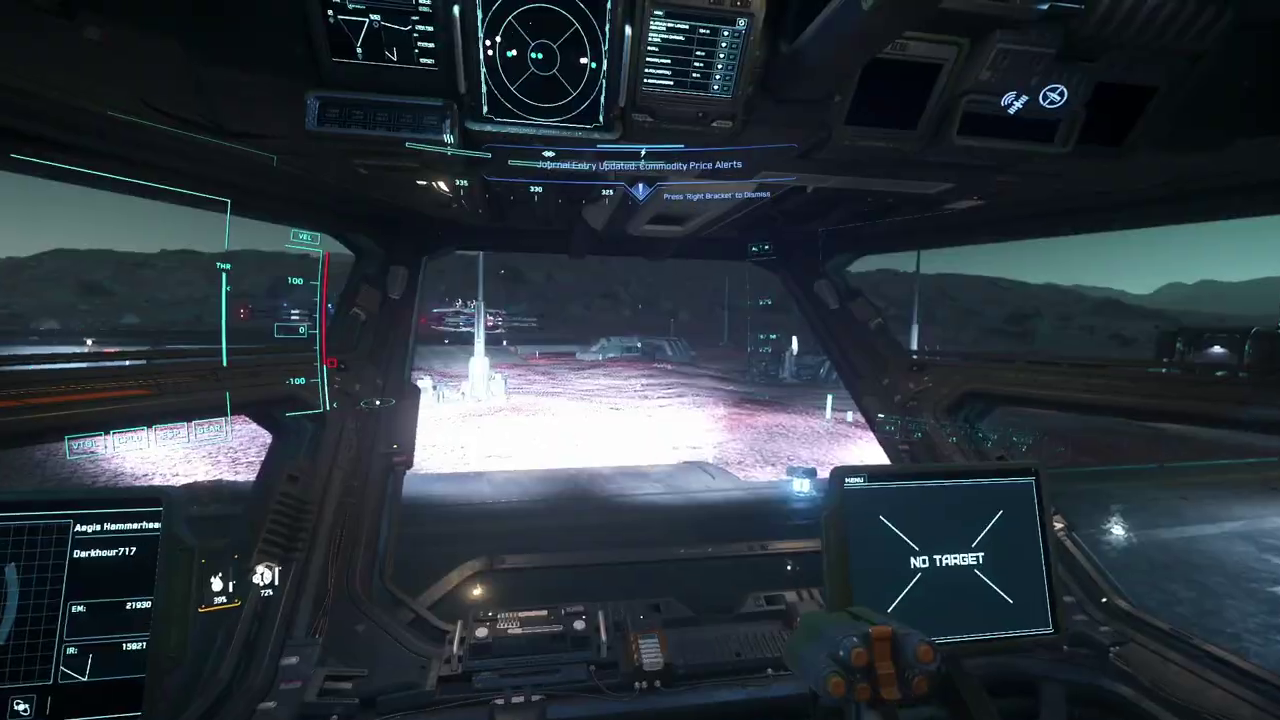
key(F1)
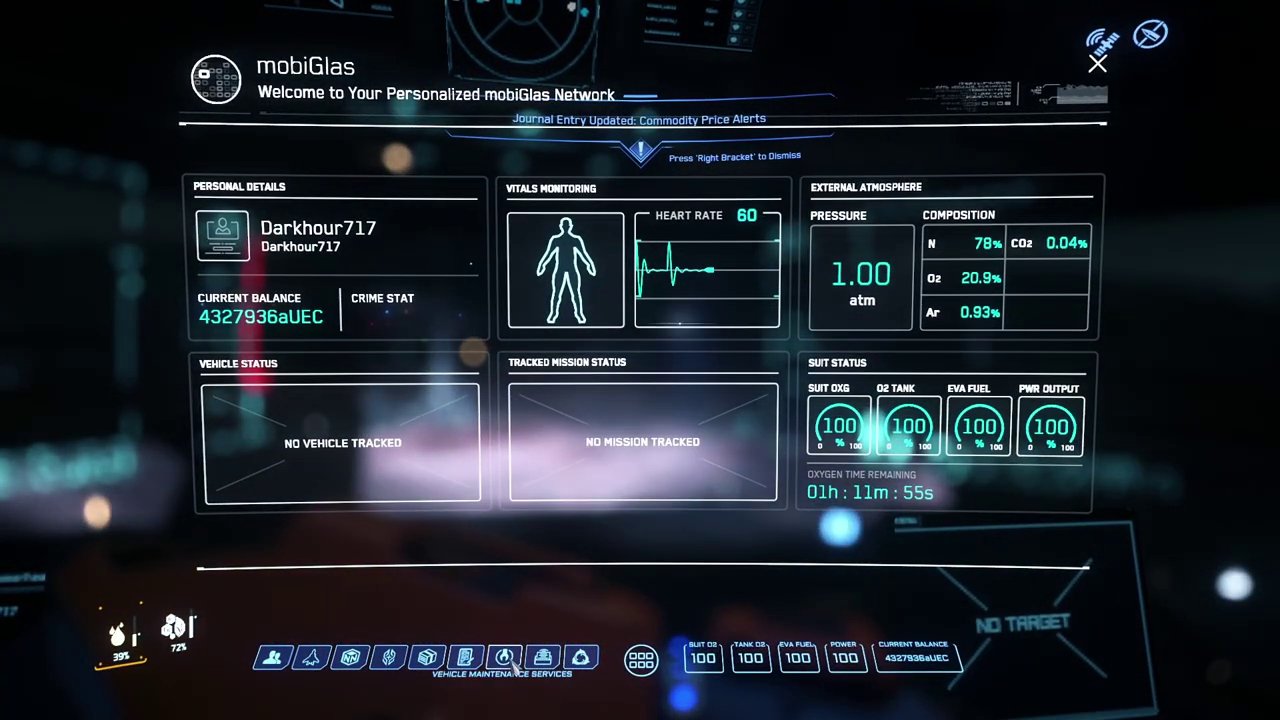
click(505, 658)
key(F1)
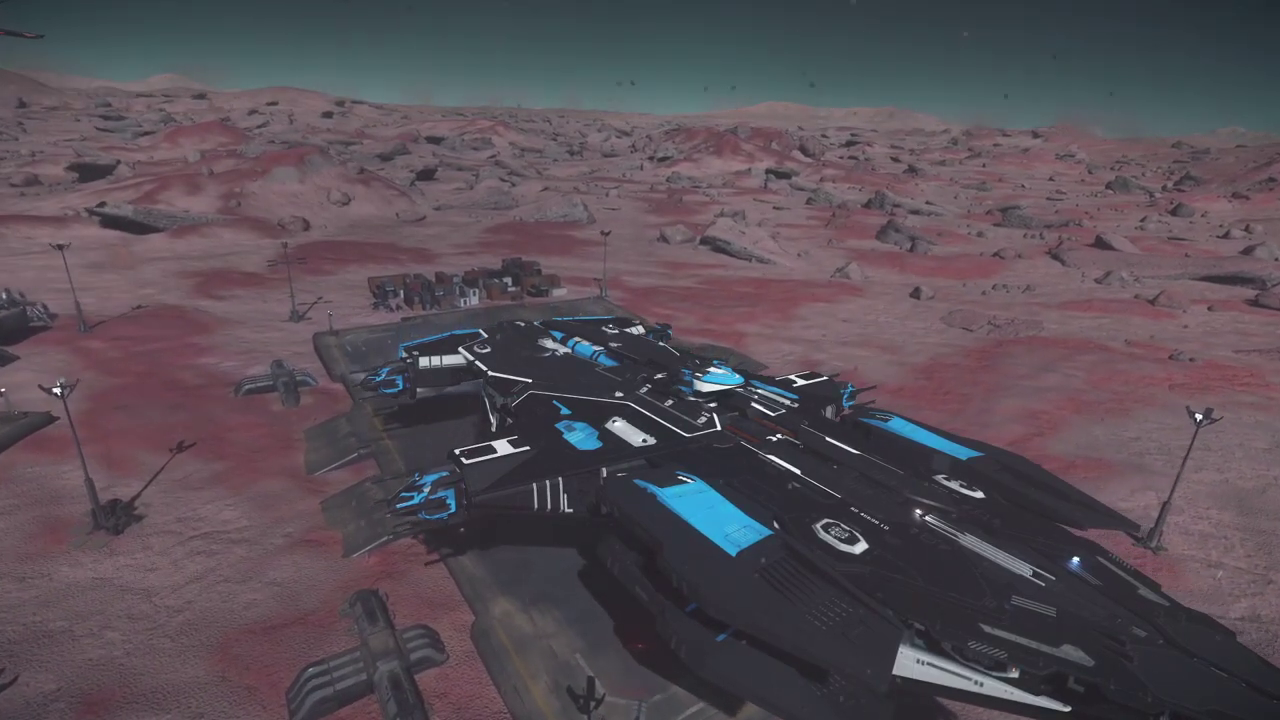
key(F12)
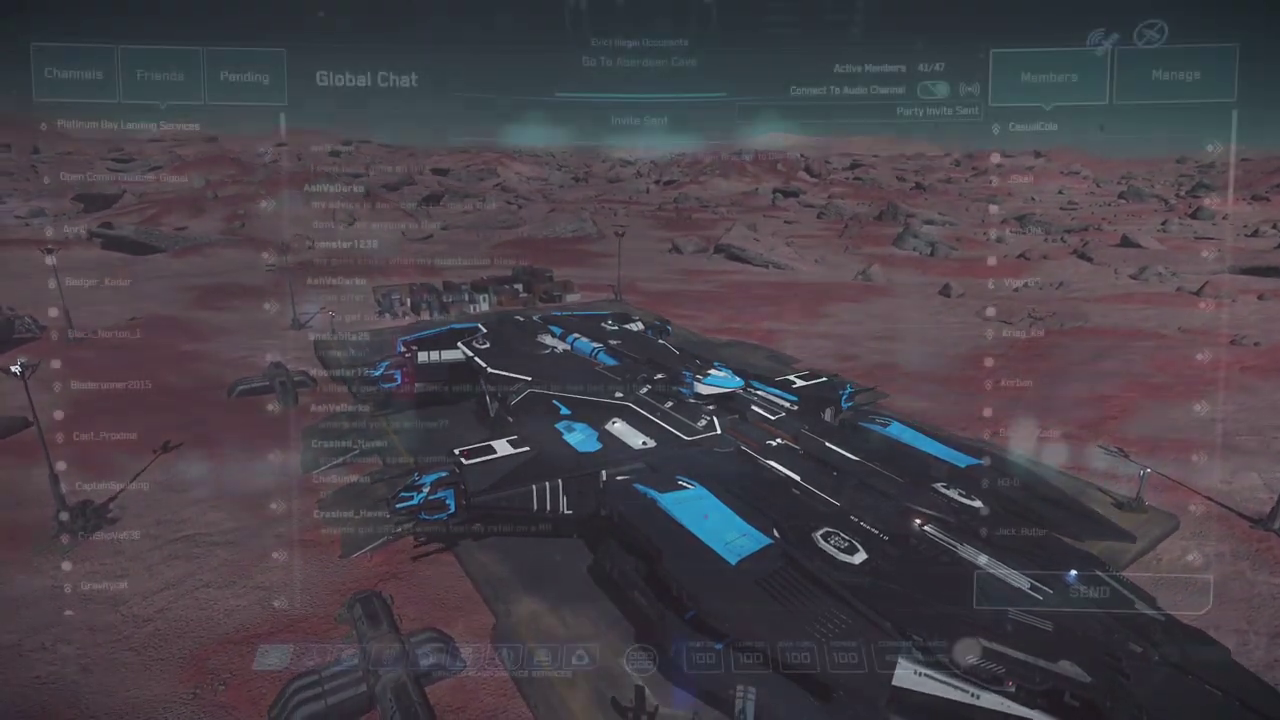
click(504, 656)
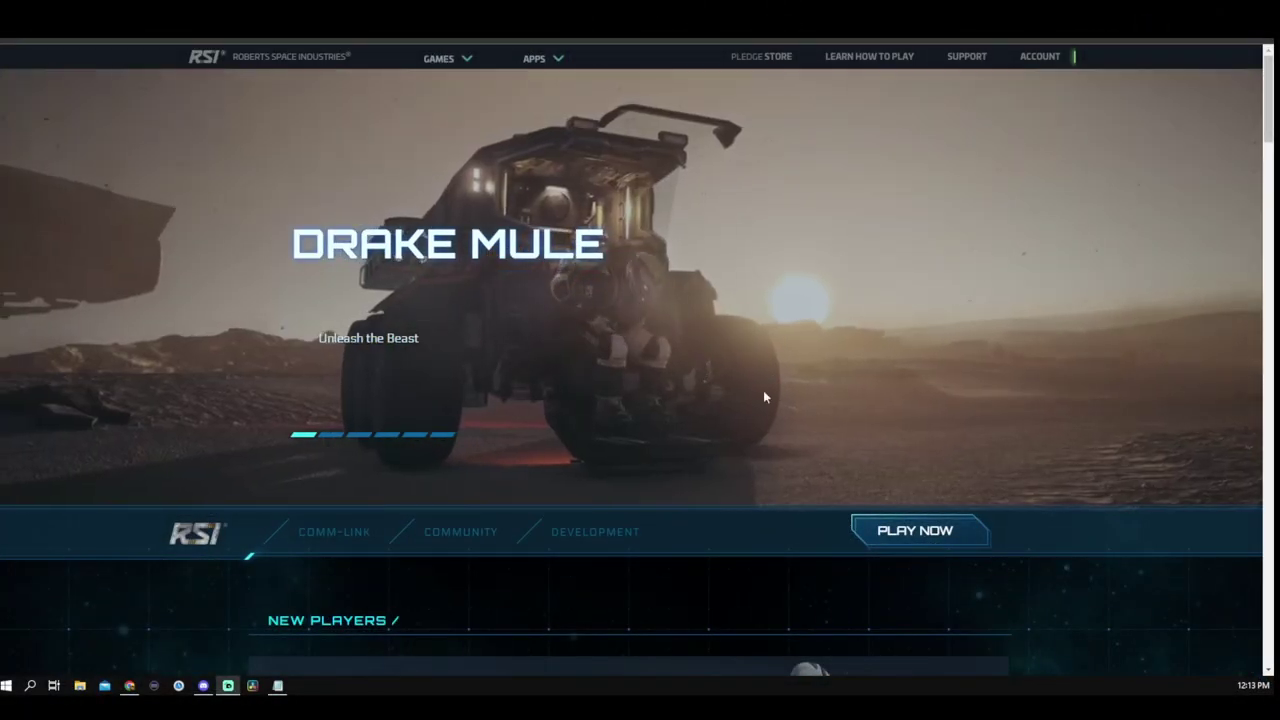
- On the Roberts Space Industries website, go to the Issue Council and choose the Star Citizen project
mouse_move(571, 549)
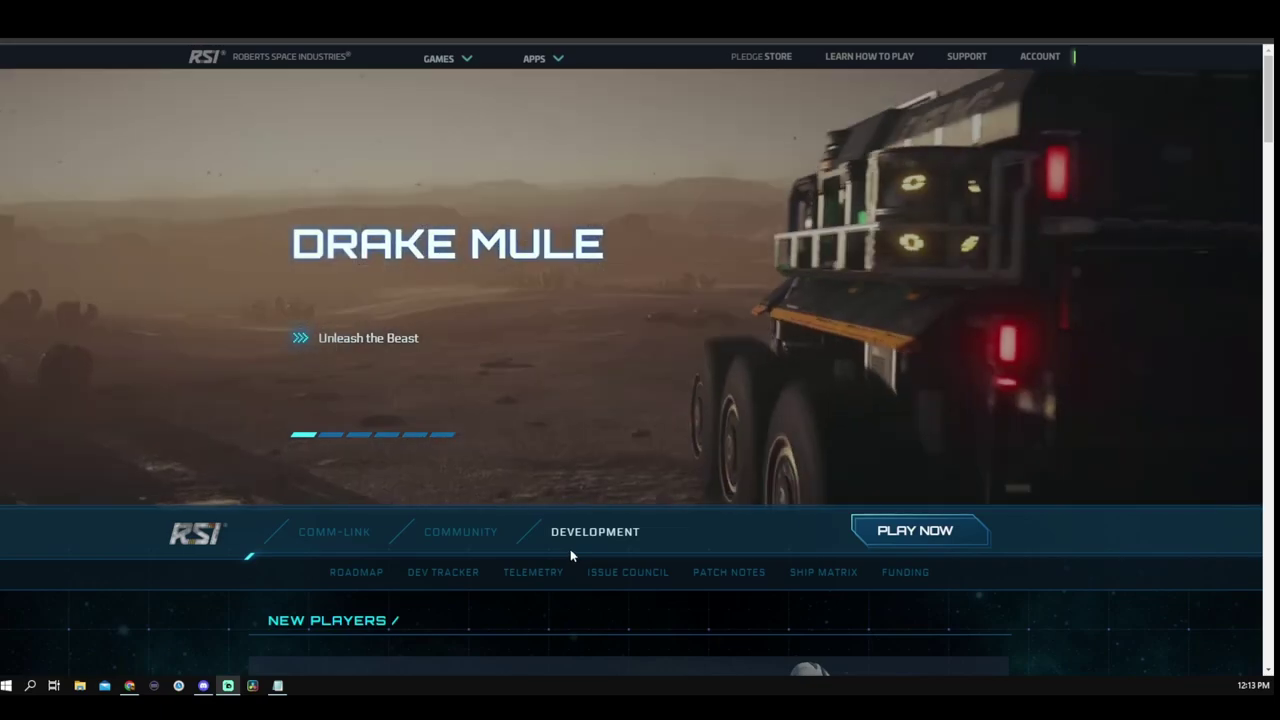
click(624, 574)
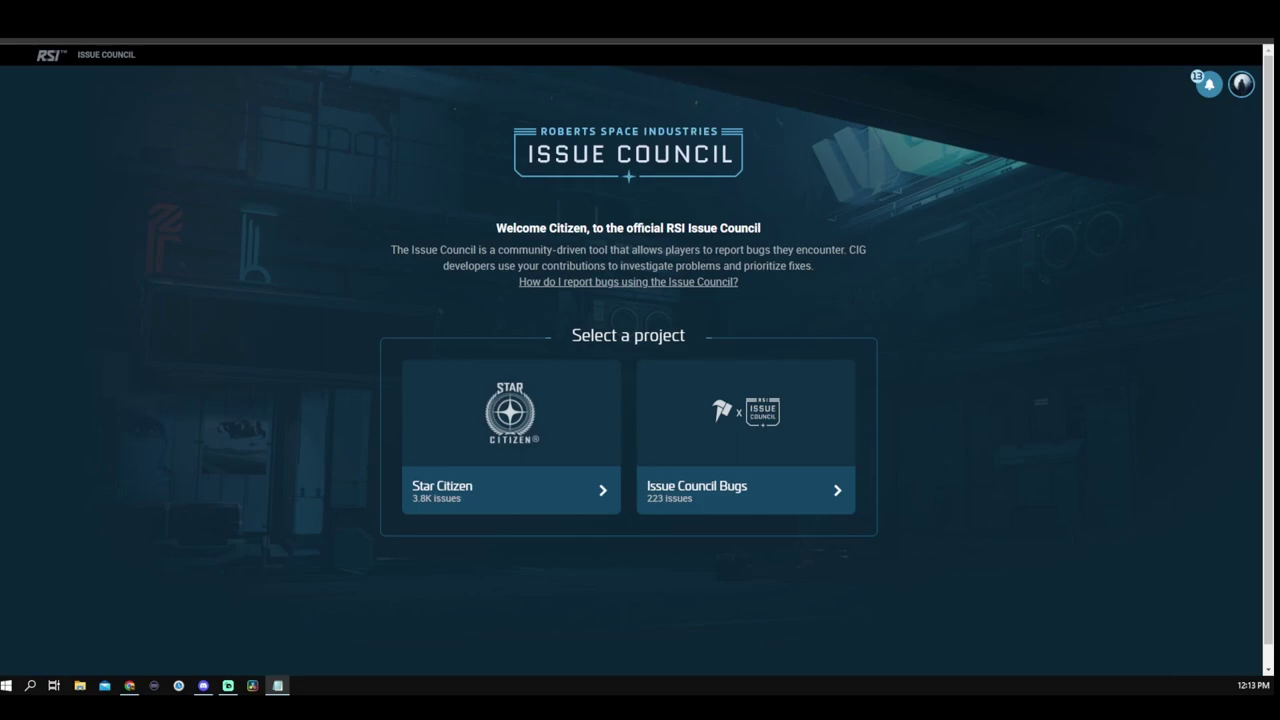
click(753, 434)
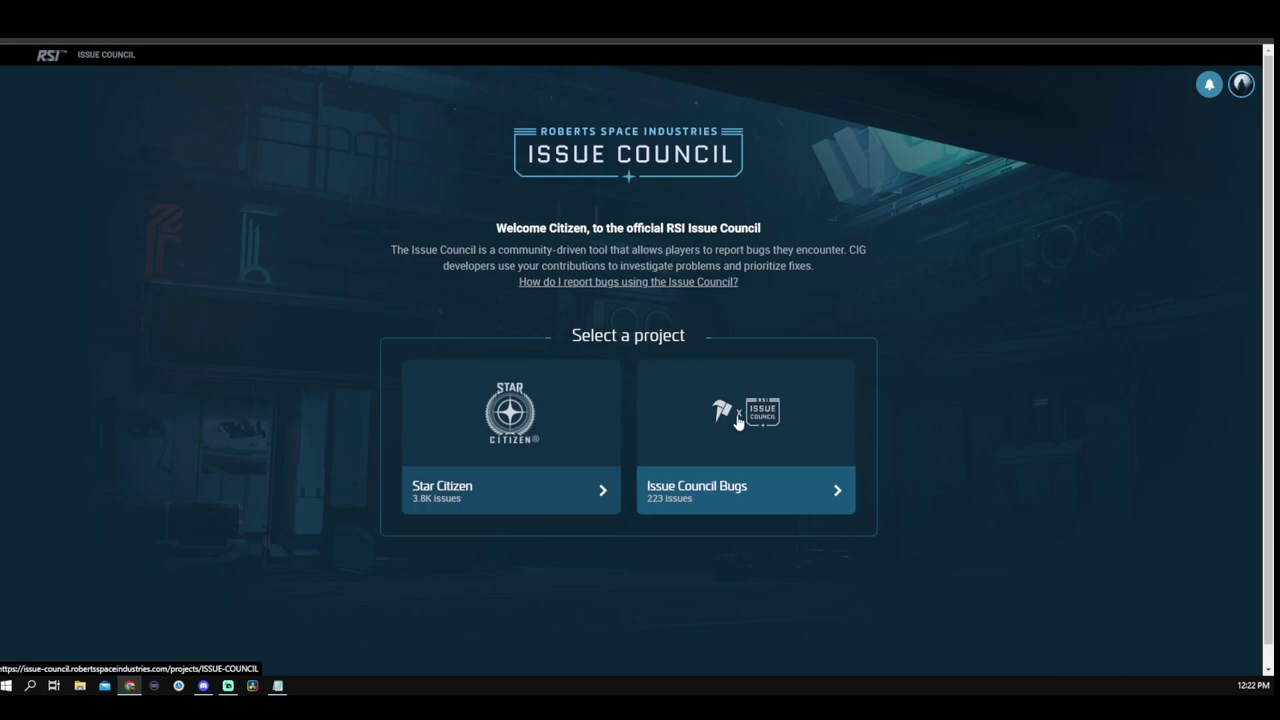
click(521, 449)
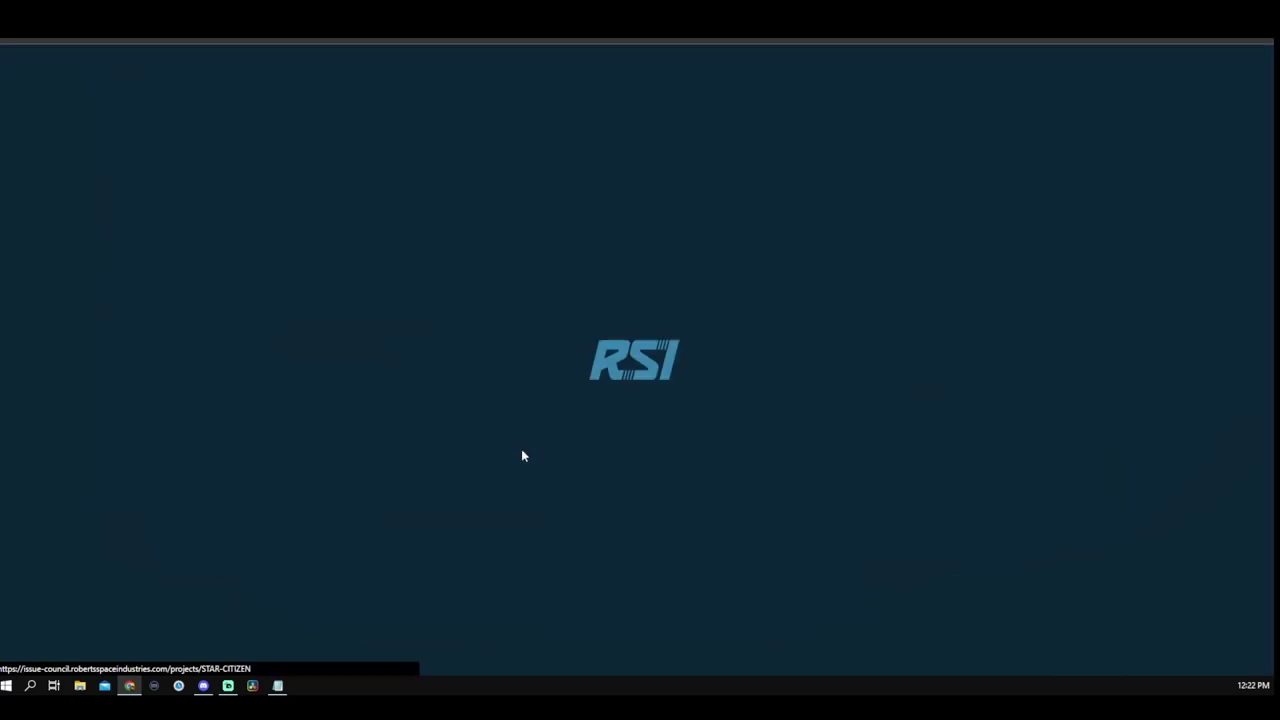
- Search the Star Citizen issues for "game rashes while in quantum"
text(game)
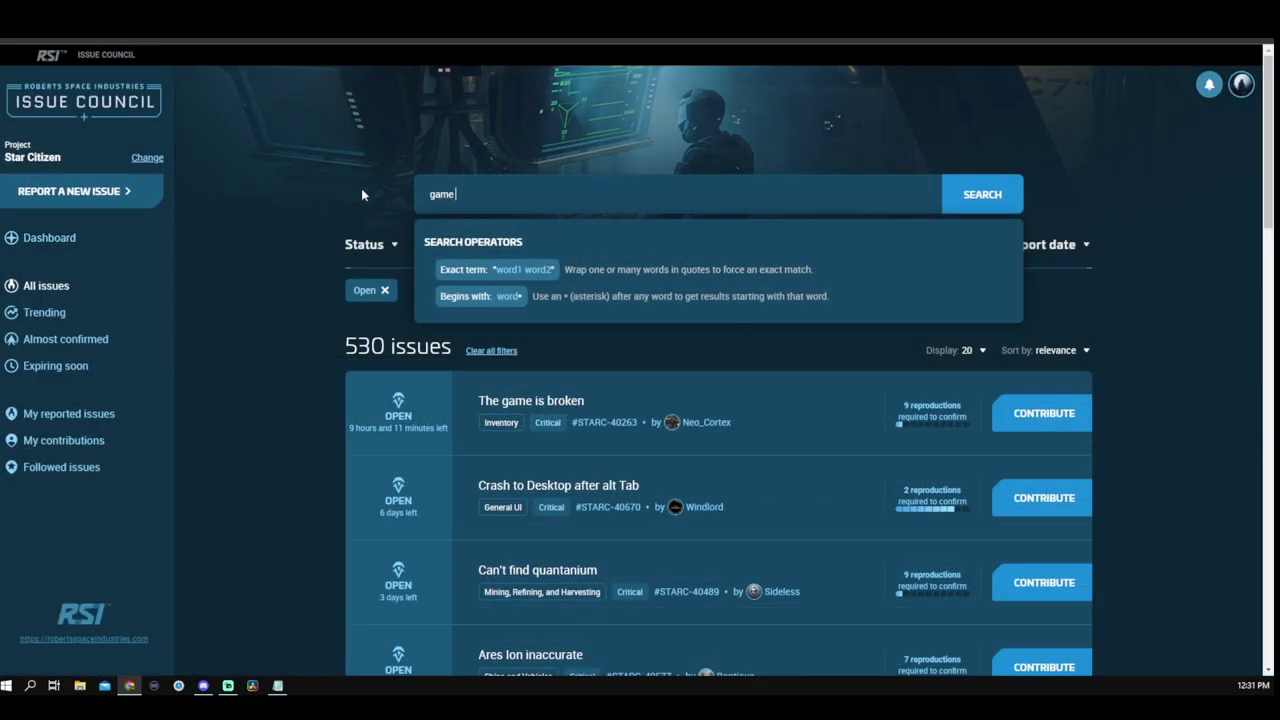
text( rashes )
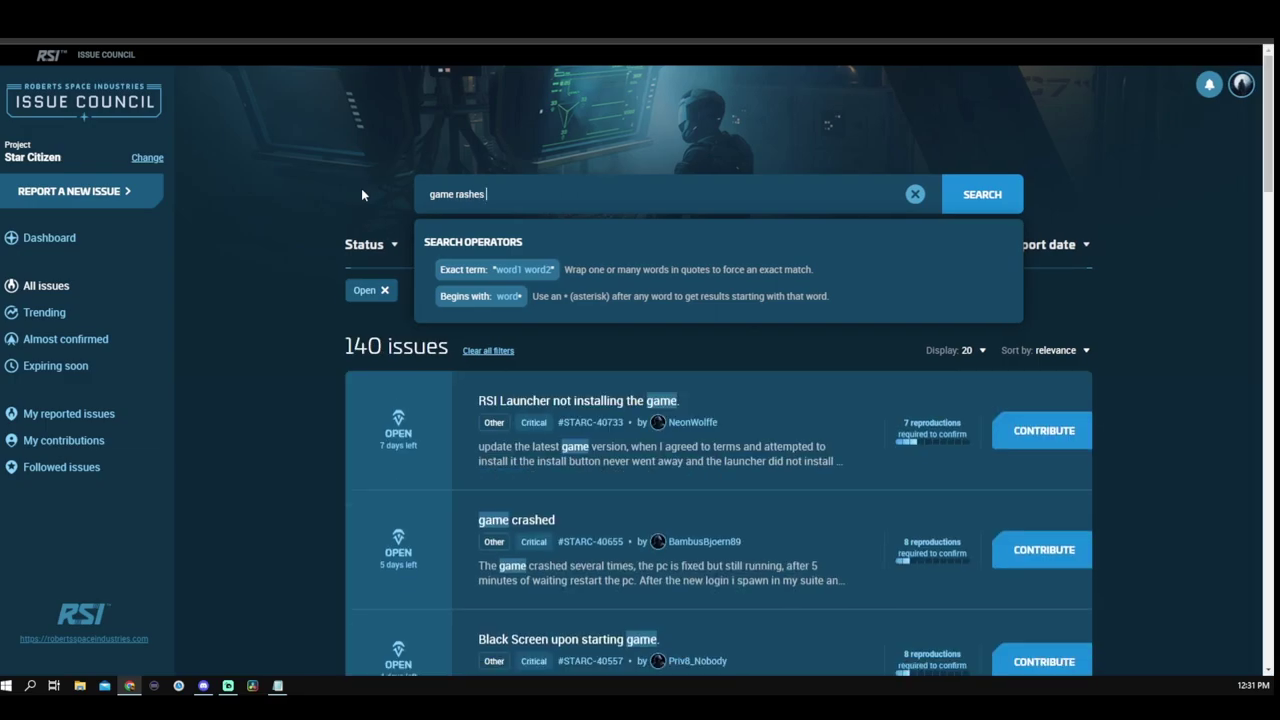
text(while in q)
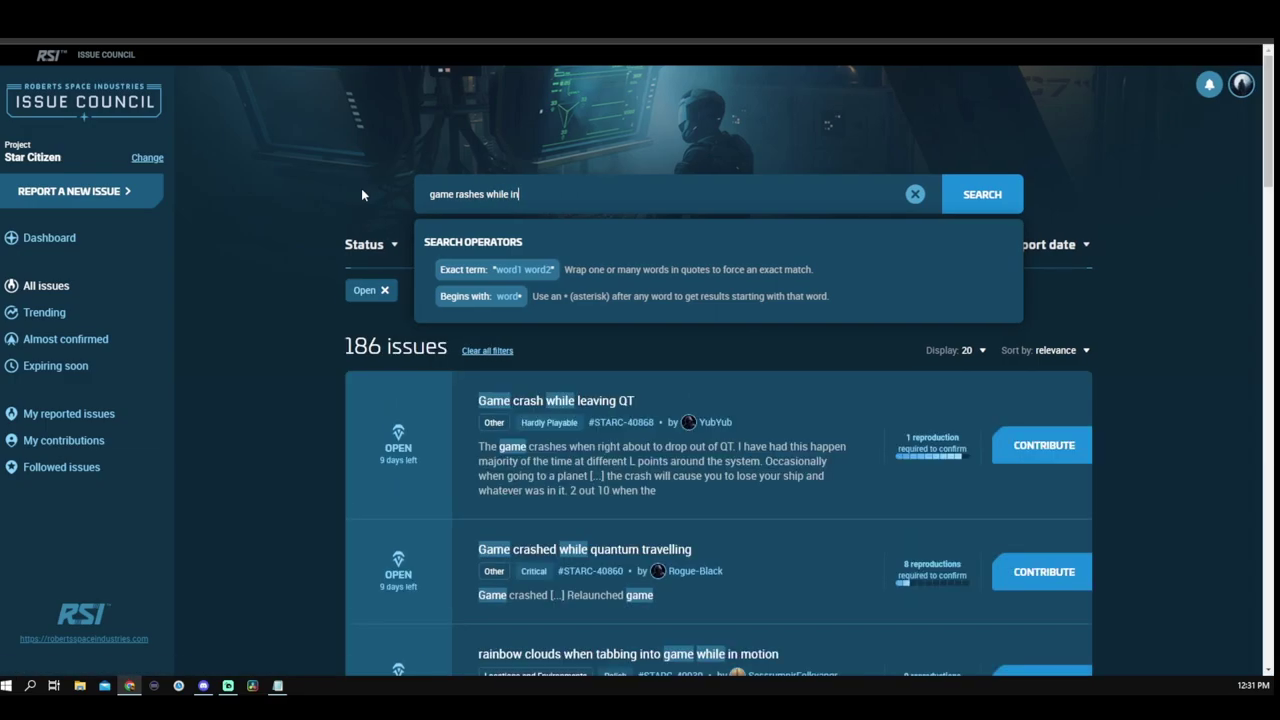
text(uantum)
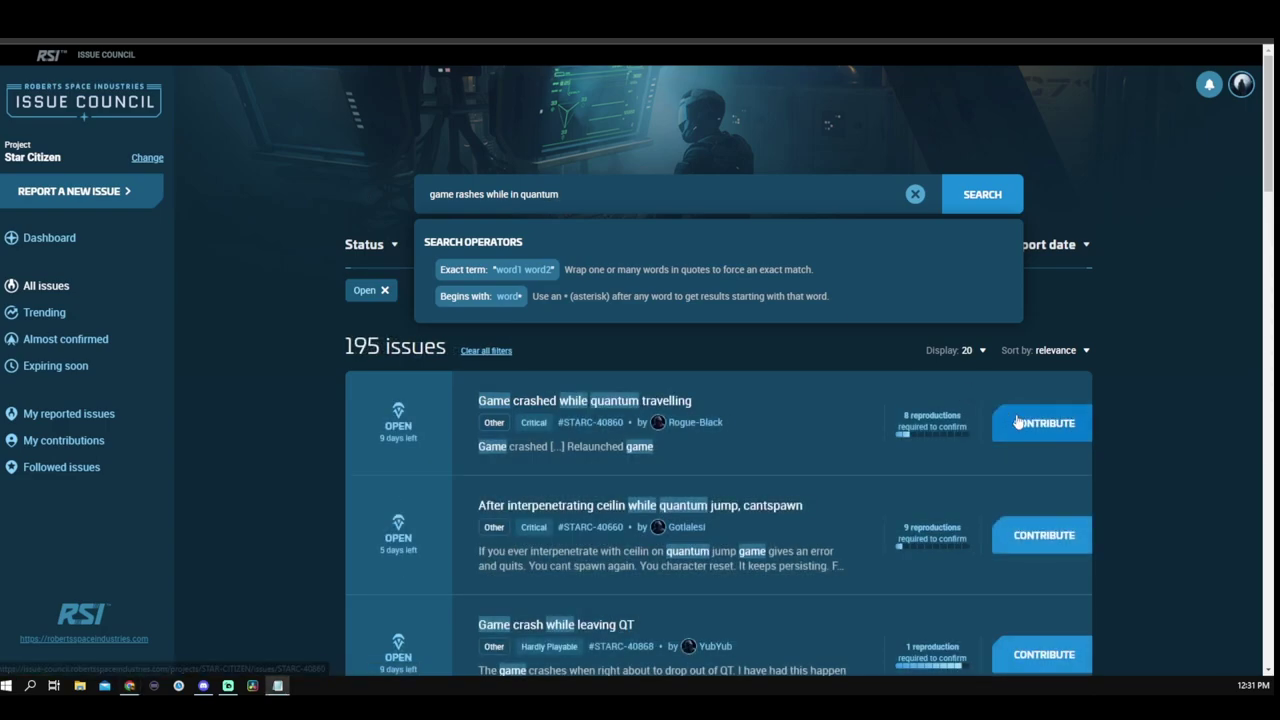
- Start a contribution to the issue "Game crashed while quantum travelling" and answer Yes to having experienced it
click(1016, 420)
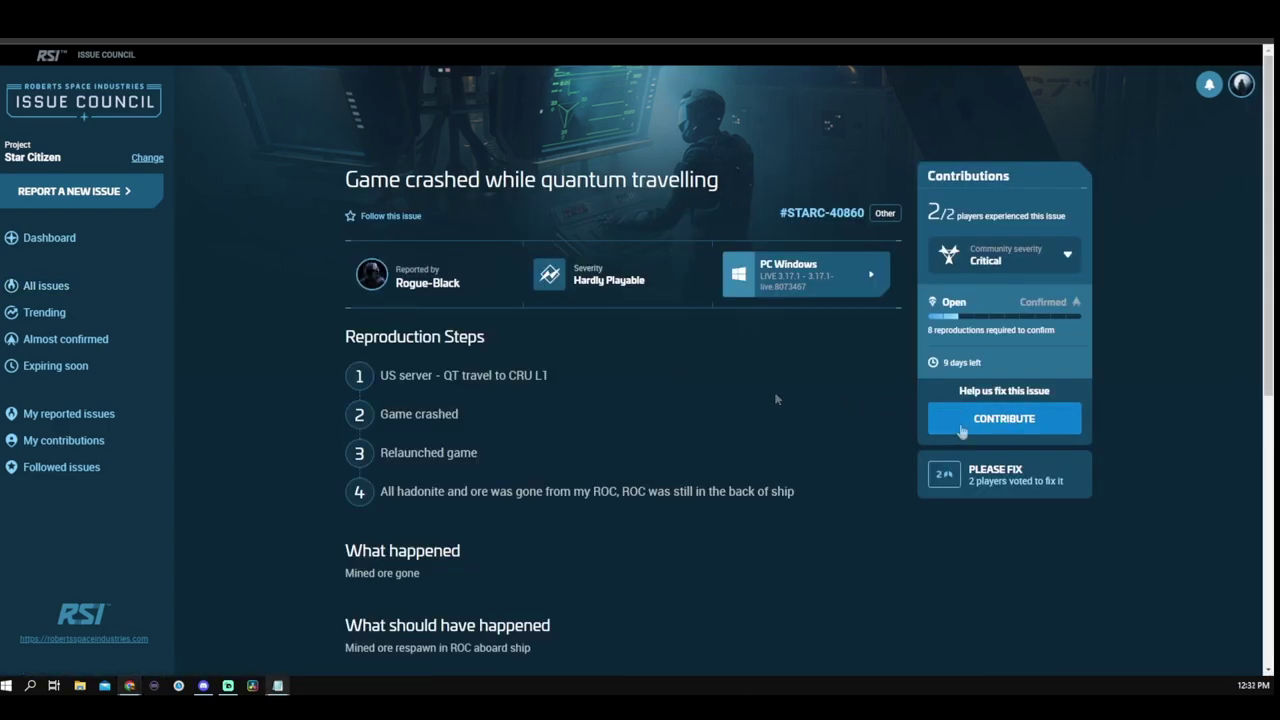
click(962, 431)
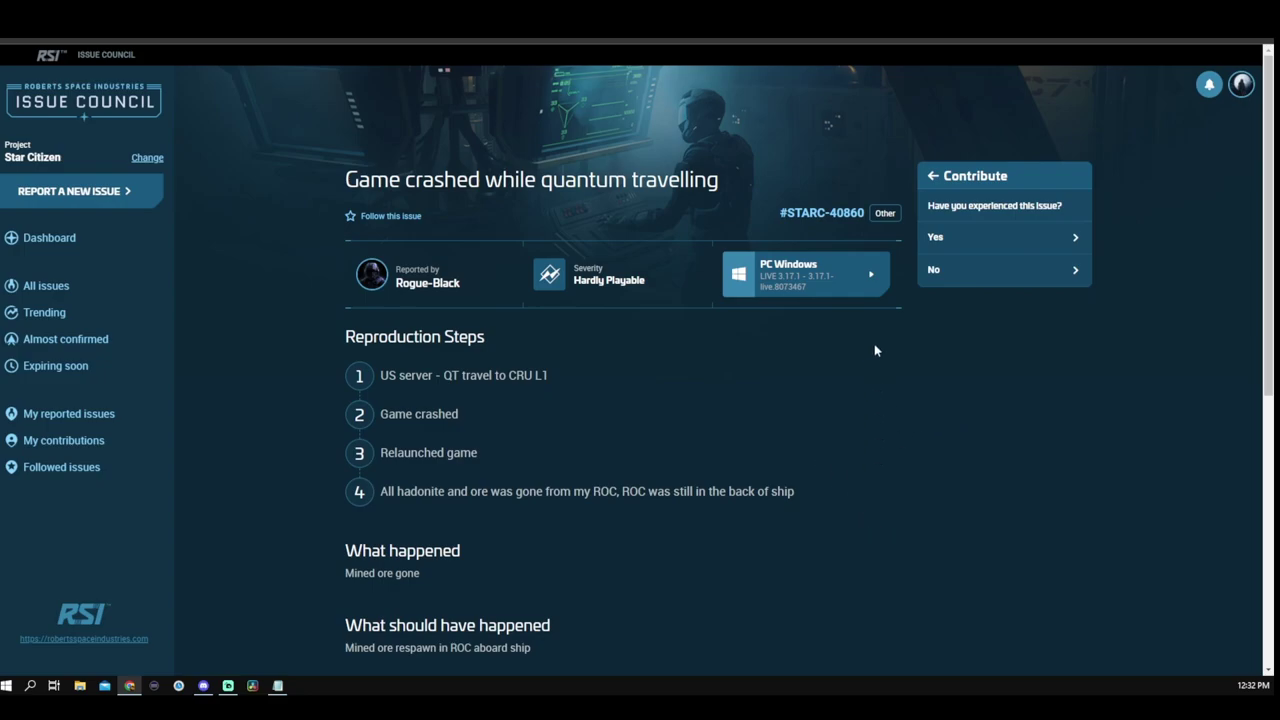
click(971, 242)
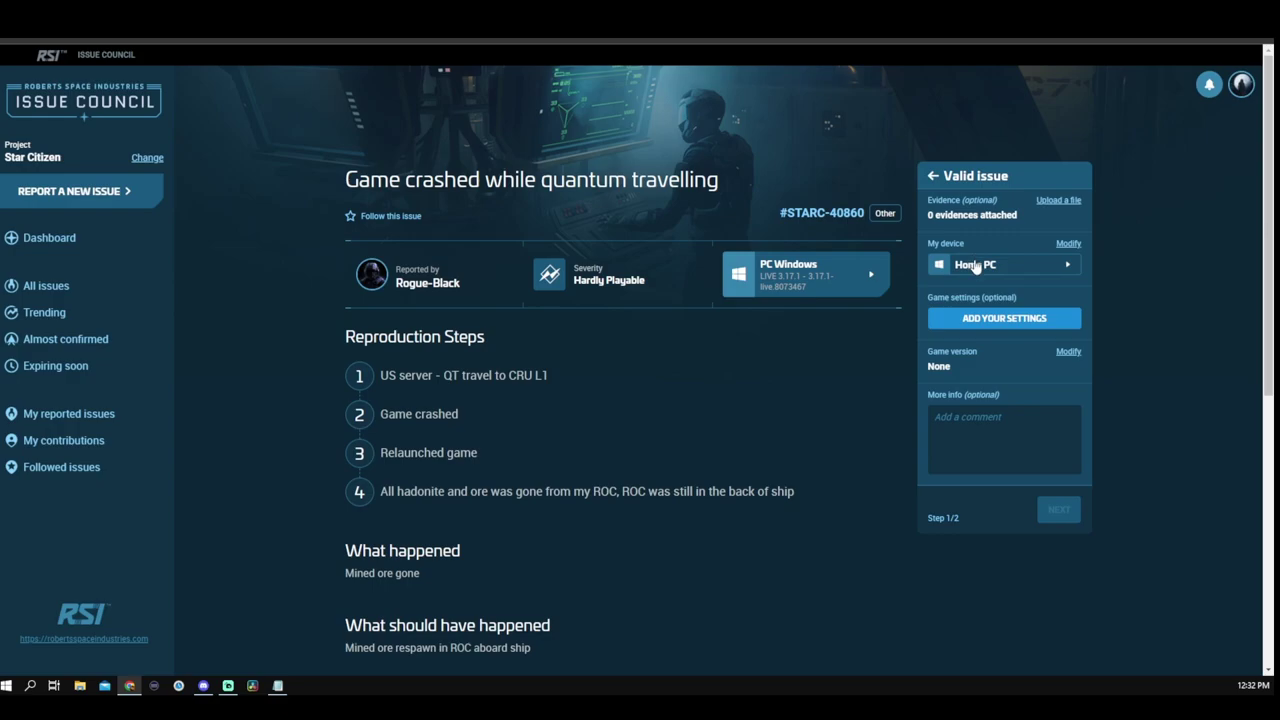
- Add game settings with display resolution 1920x1080, storage type SSD and the pasted content of the attributes.xml file
click(1004, 318)
click(475, 275)
text(1920x10)
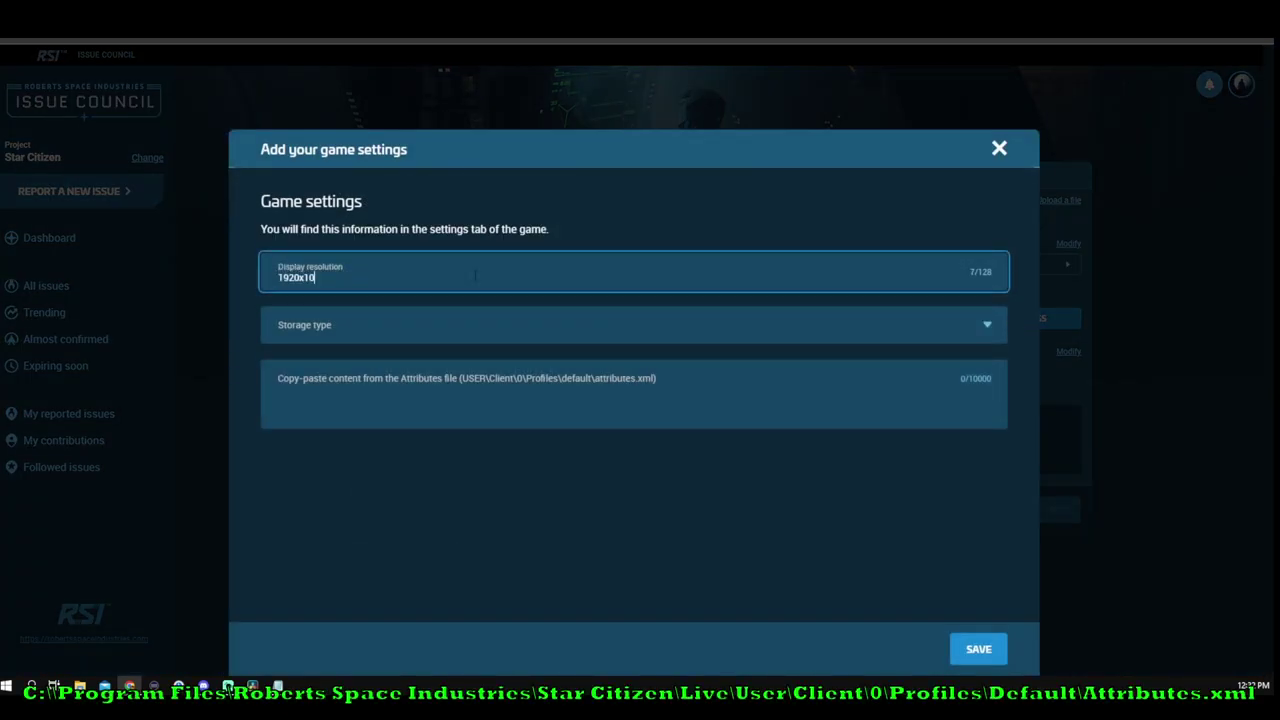
text(80)
click(511, 328)
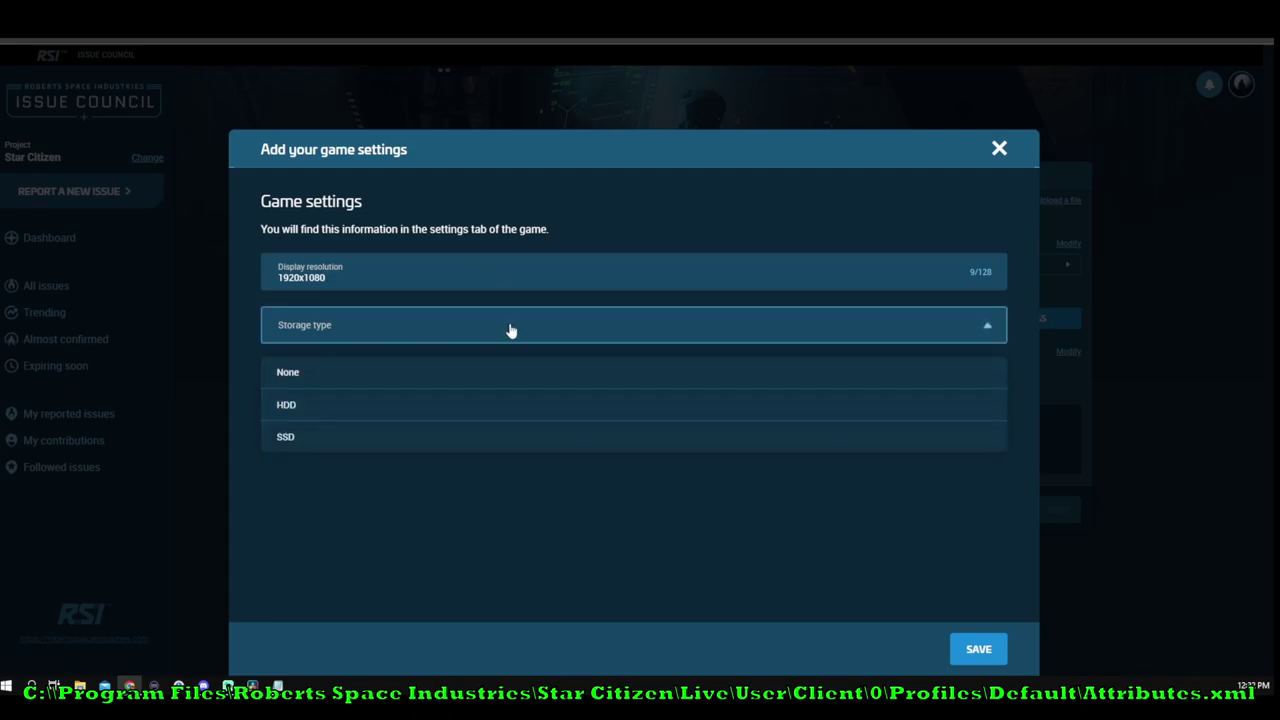
click(447, 432)
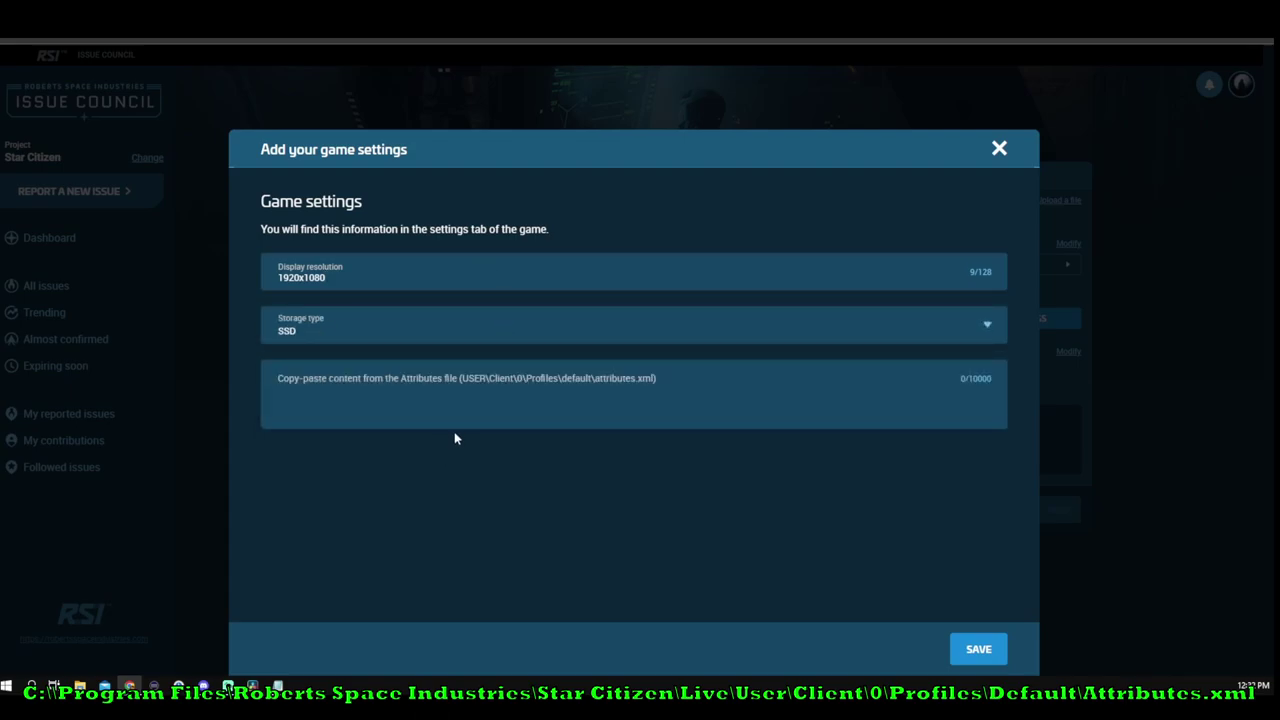
right_click(512, 412)
click(549, 494)
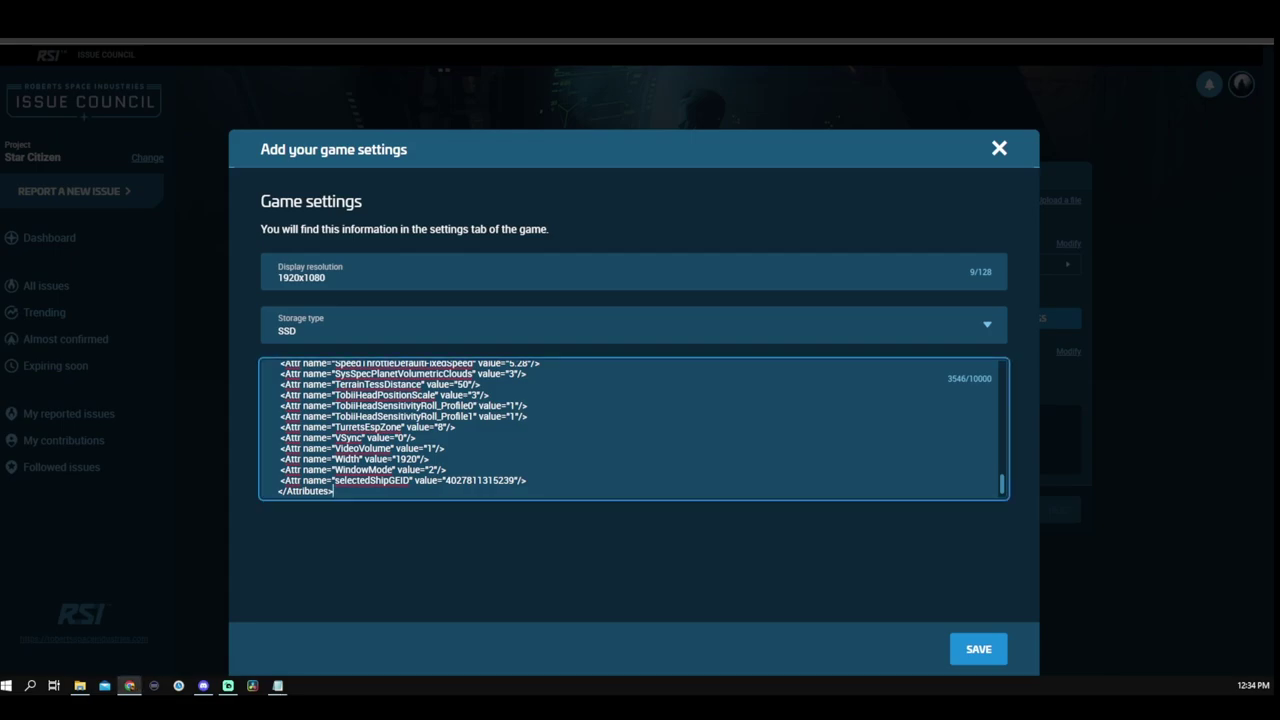
key(alt+Tab)
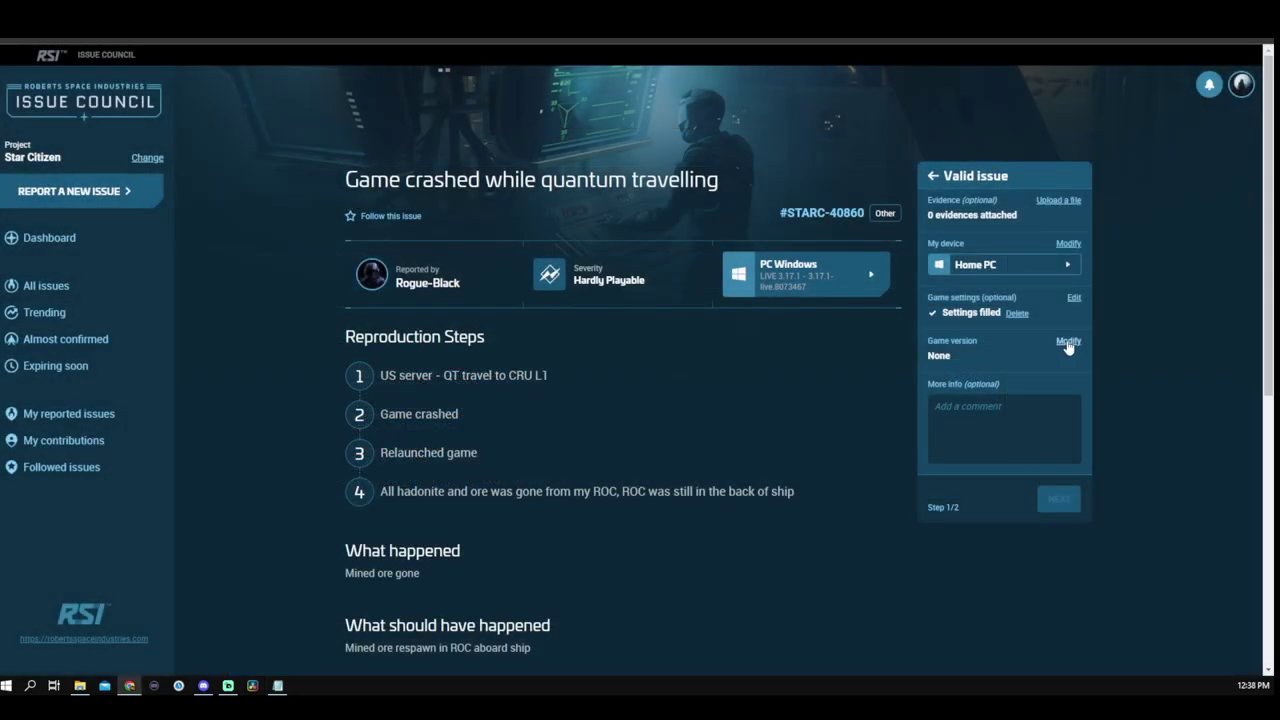
- Set the contribution's game environment to LIVE 3.17.1 with version 3.17.1-live.8073467
click(1068, 342)
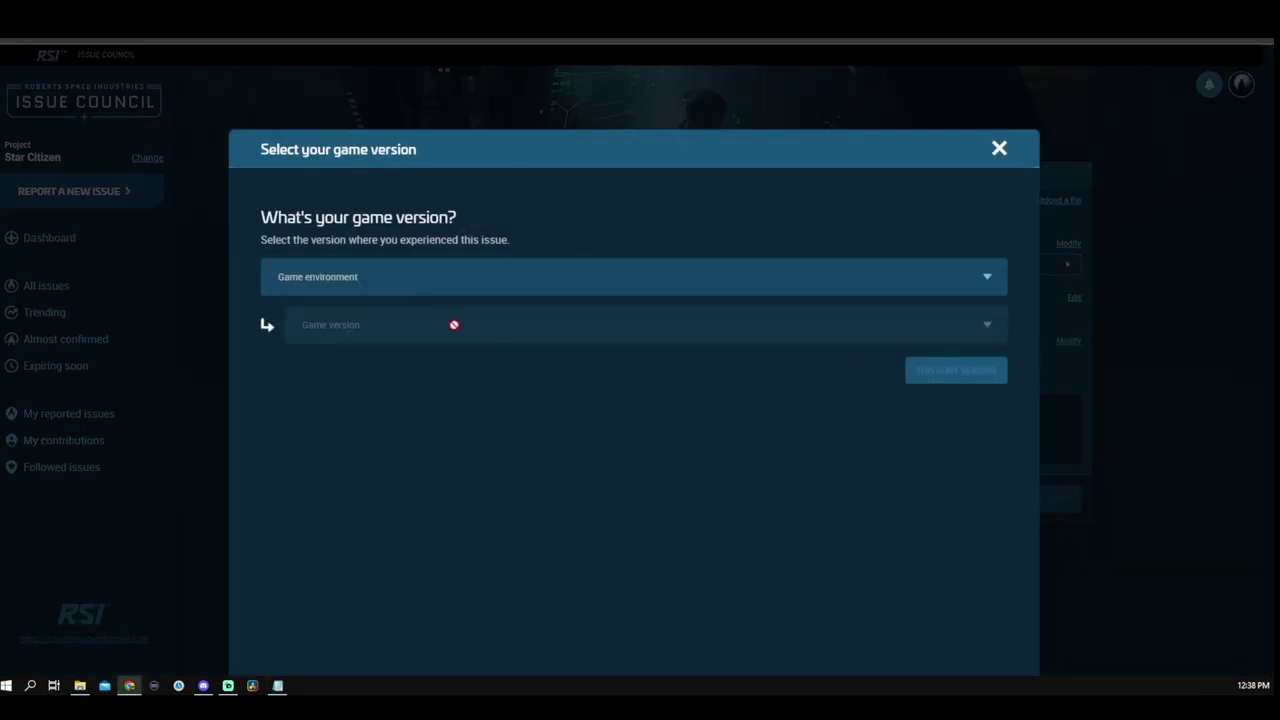
click(981, 286)
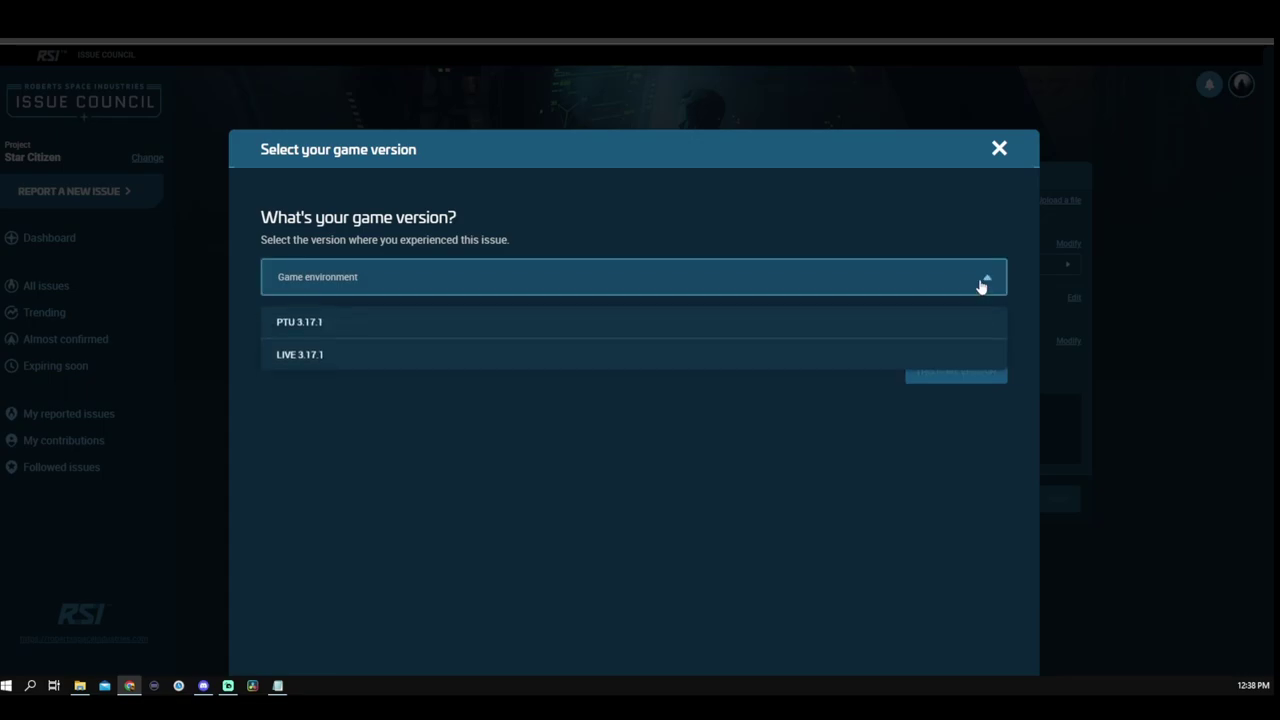
click(677, 358)
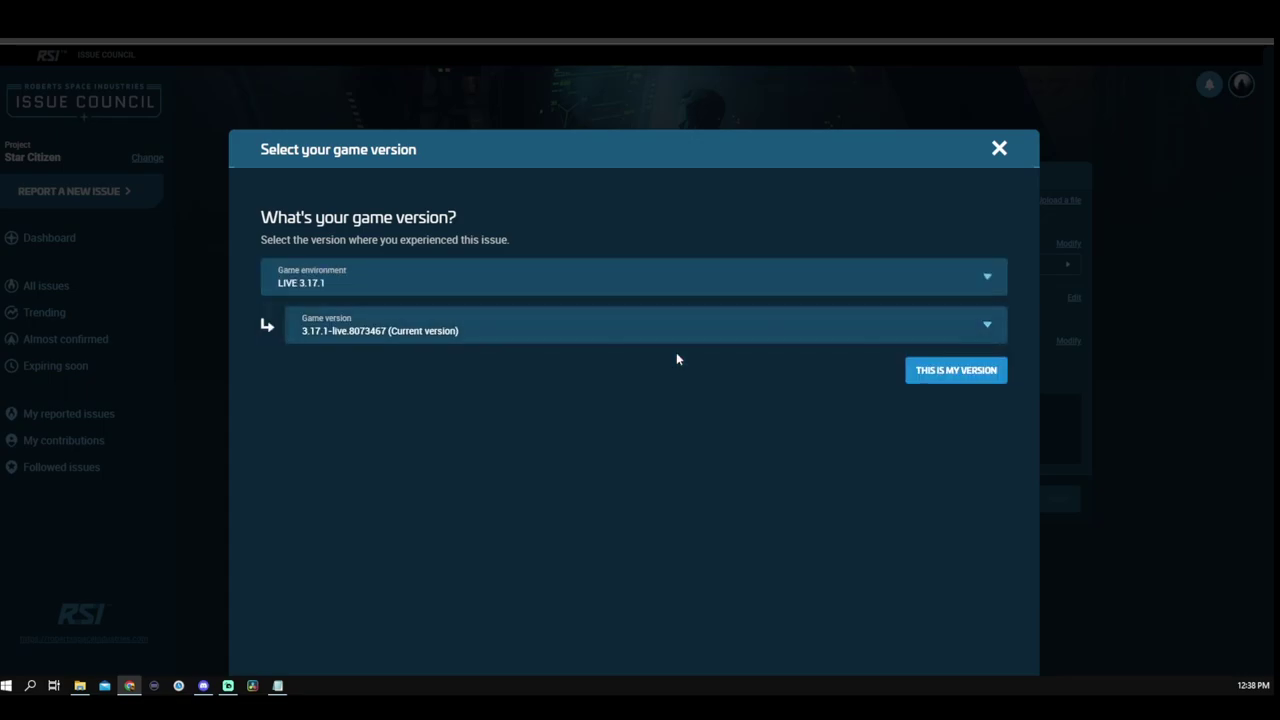
click(937, 372)
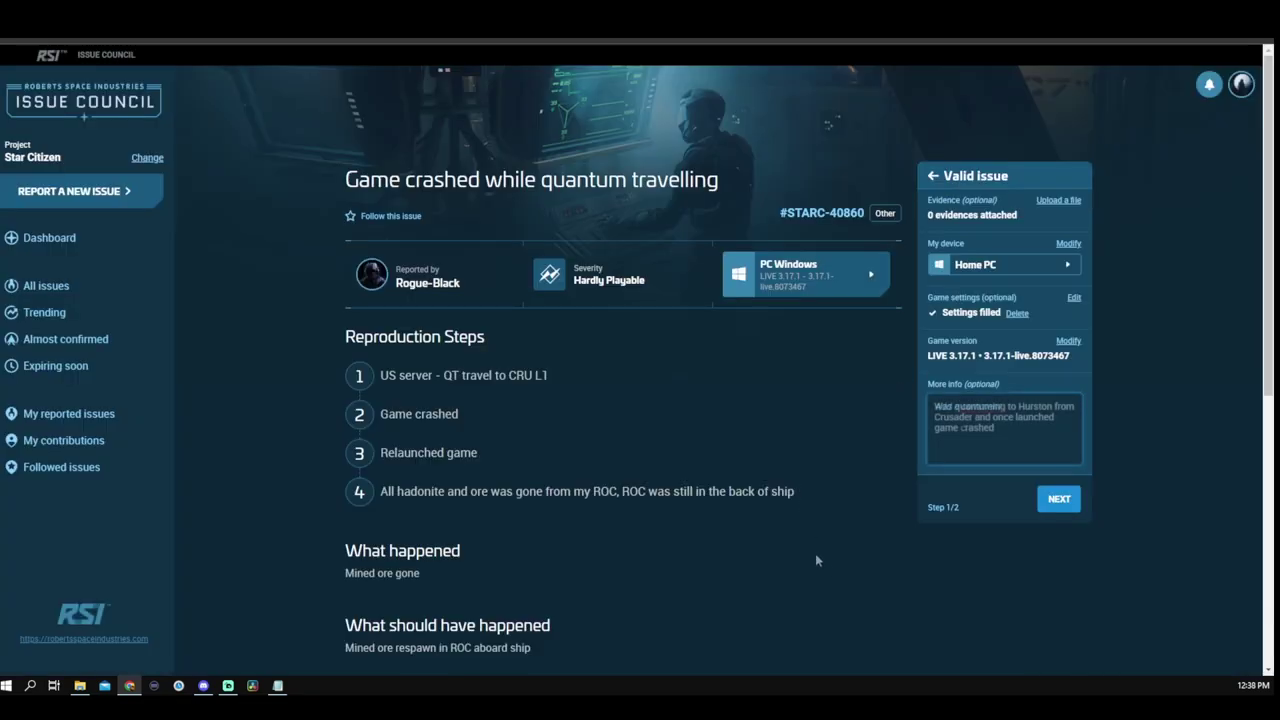
- Rate the issue's severity as Playable and submit the contribution
click(1058, 502)
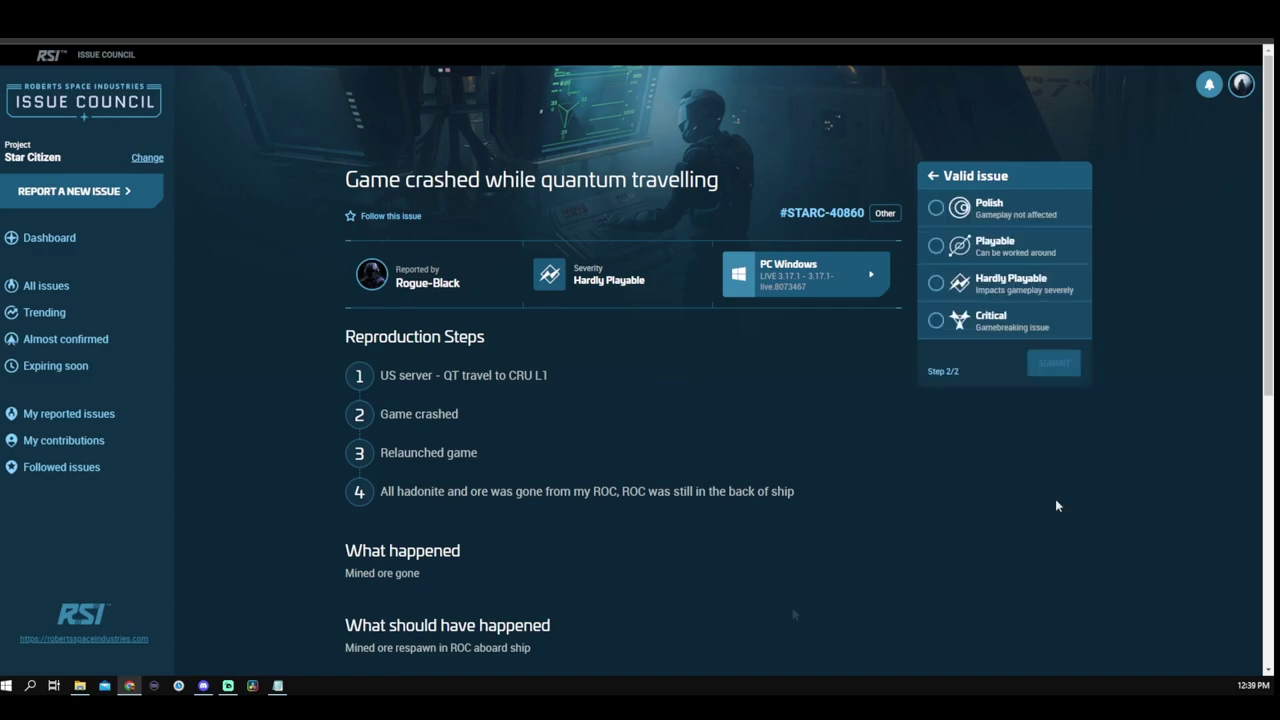
click(934, 246)
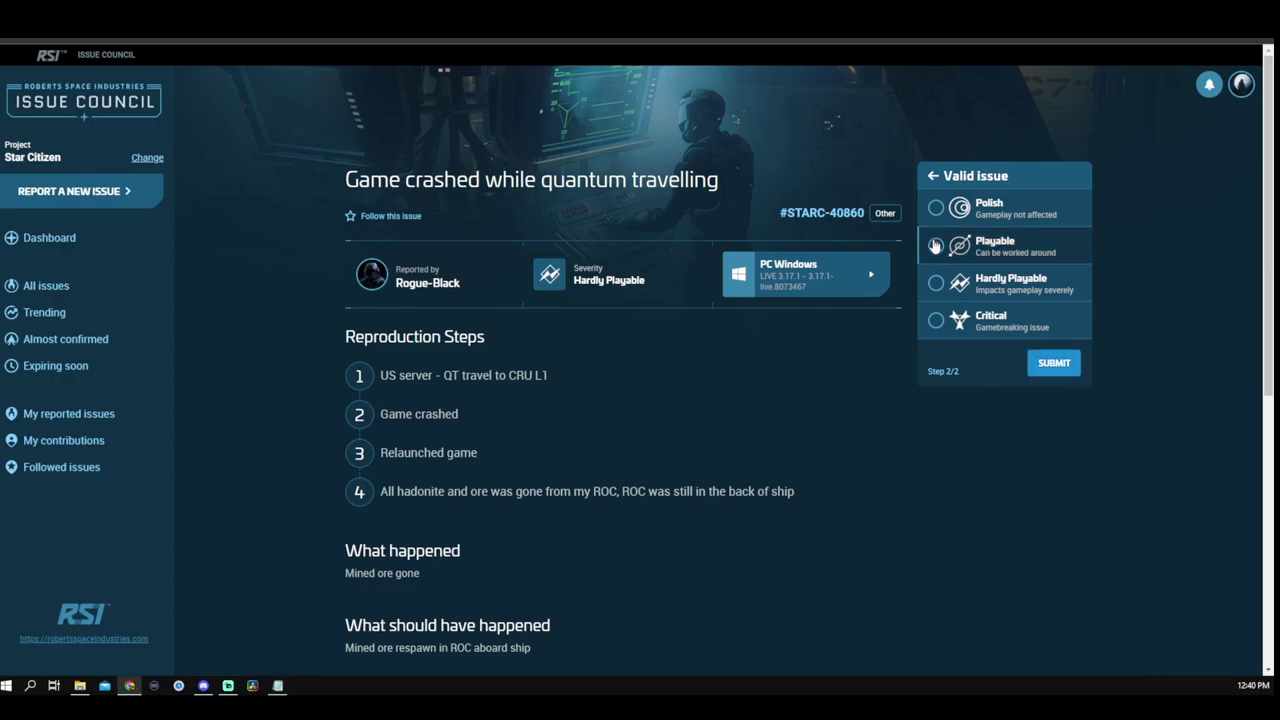
click(1050, 364)
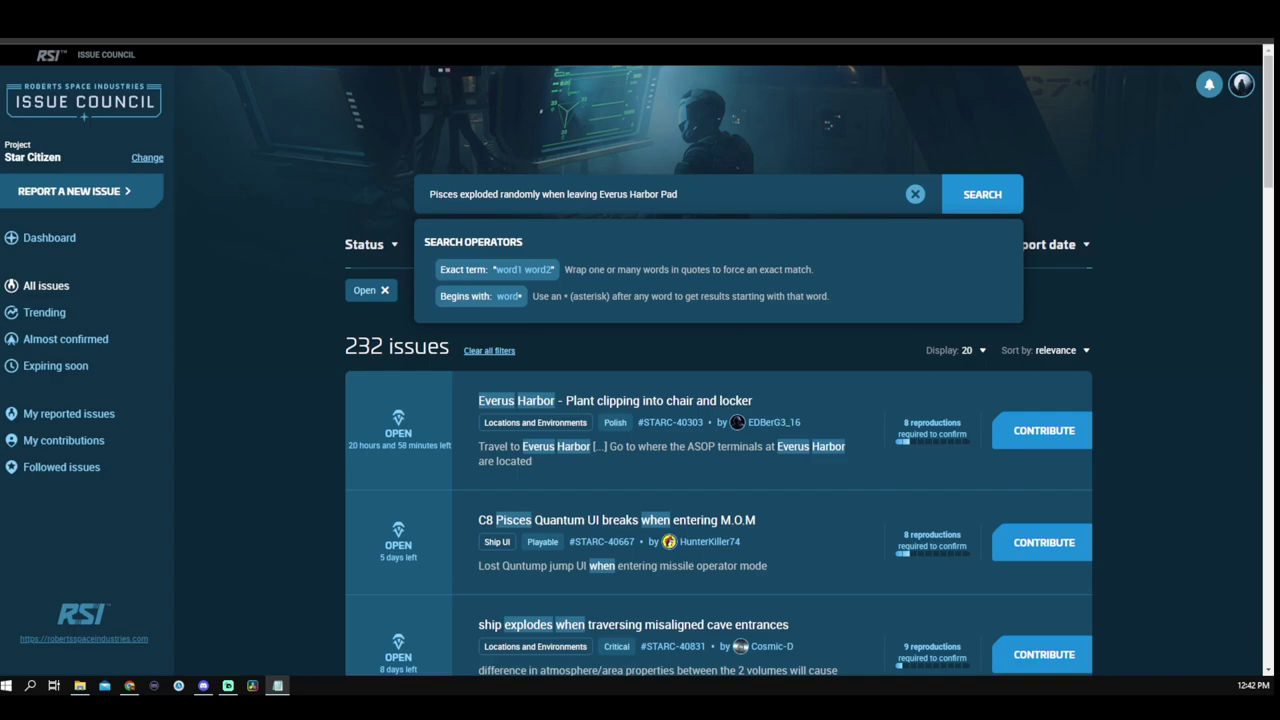
- Start a new issue report titled "Pisces exploded randomely when taking off from everus harbor" and confirm that the possible duplicates were checked
click(73, 191)
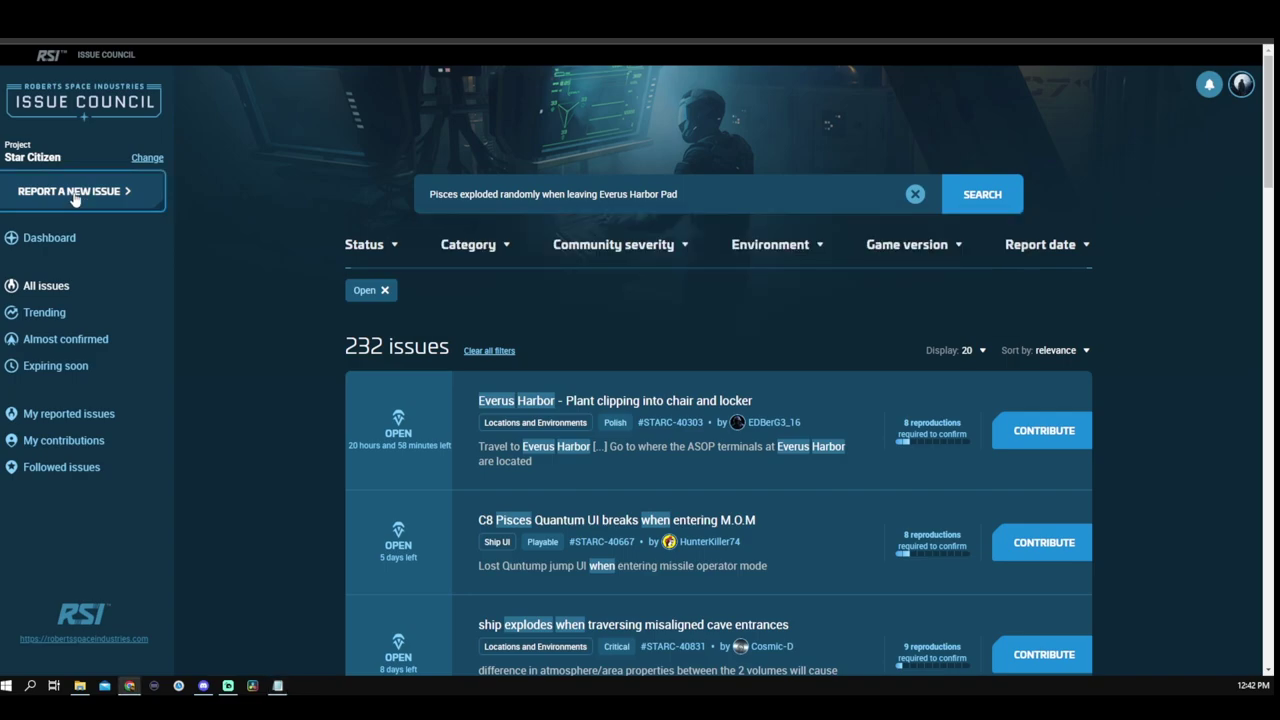
text(Pisces e)
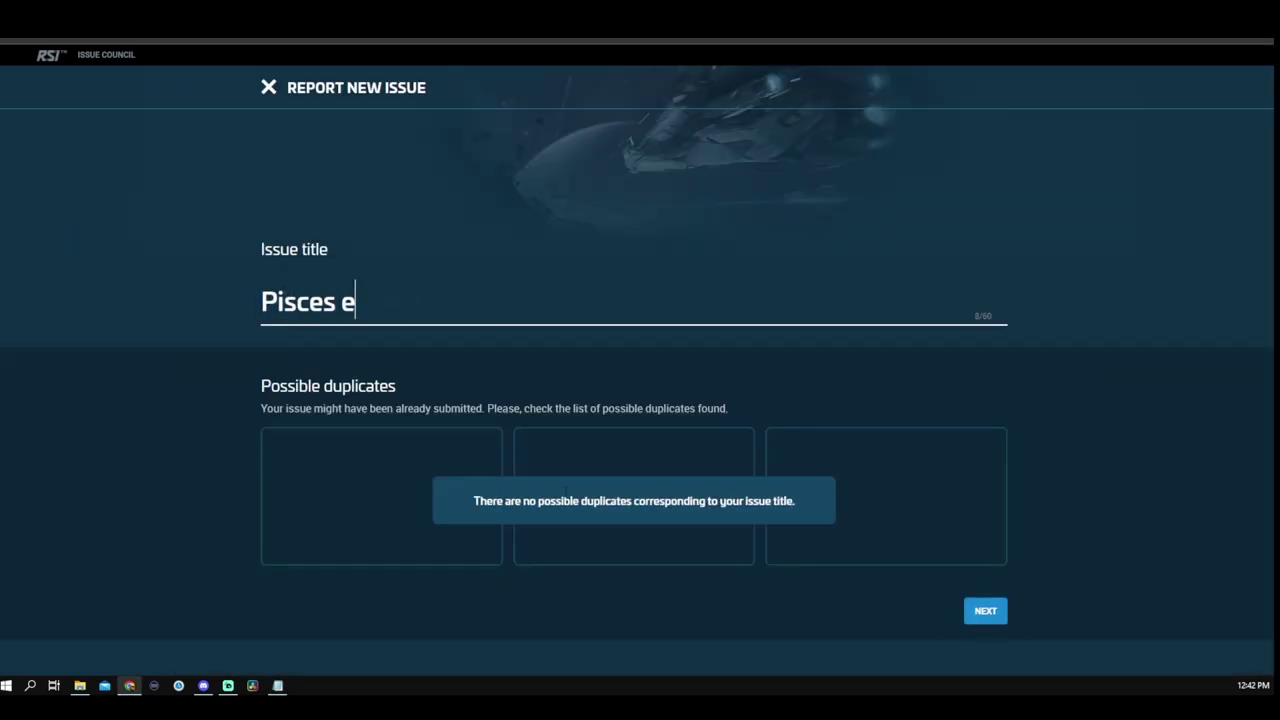
text(xploded randomely when taking )
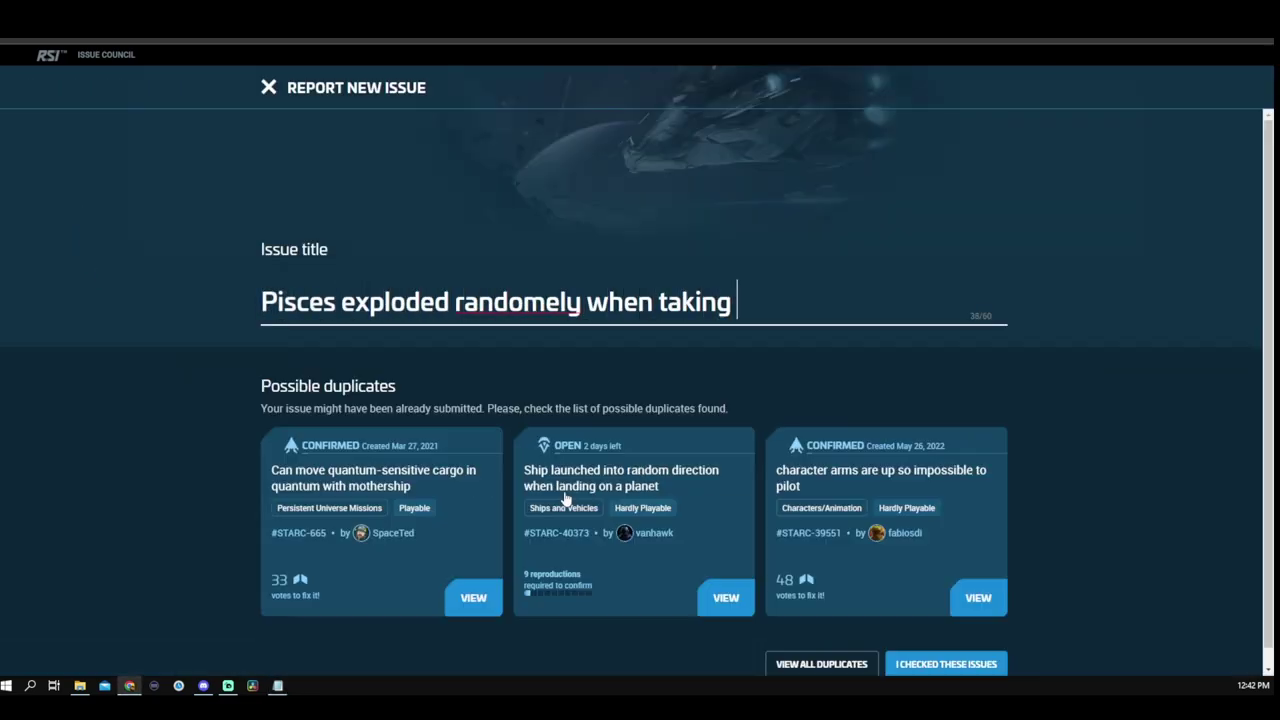
text(off from everus harbor)
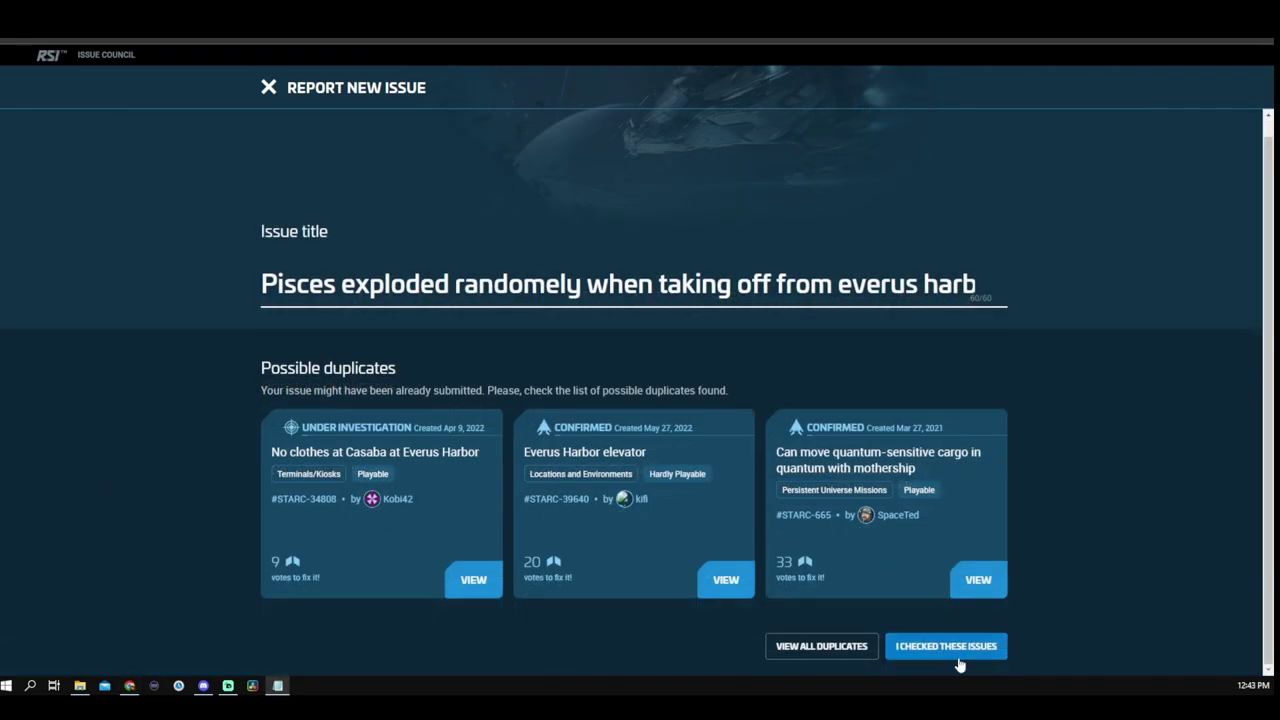
click(956, 650)
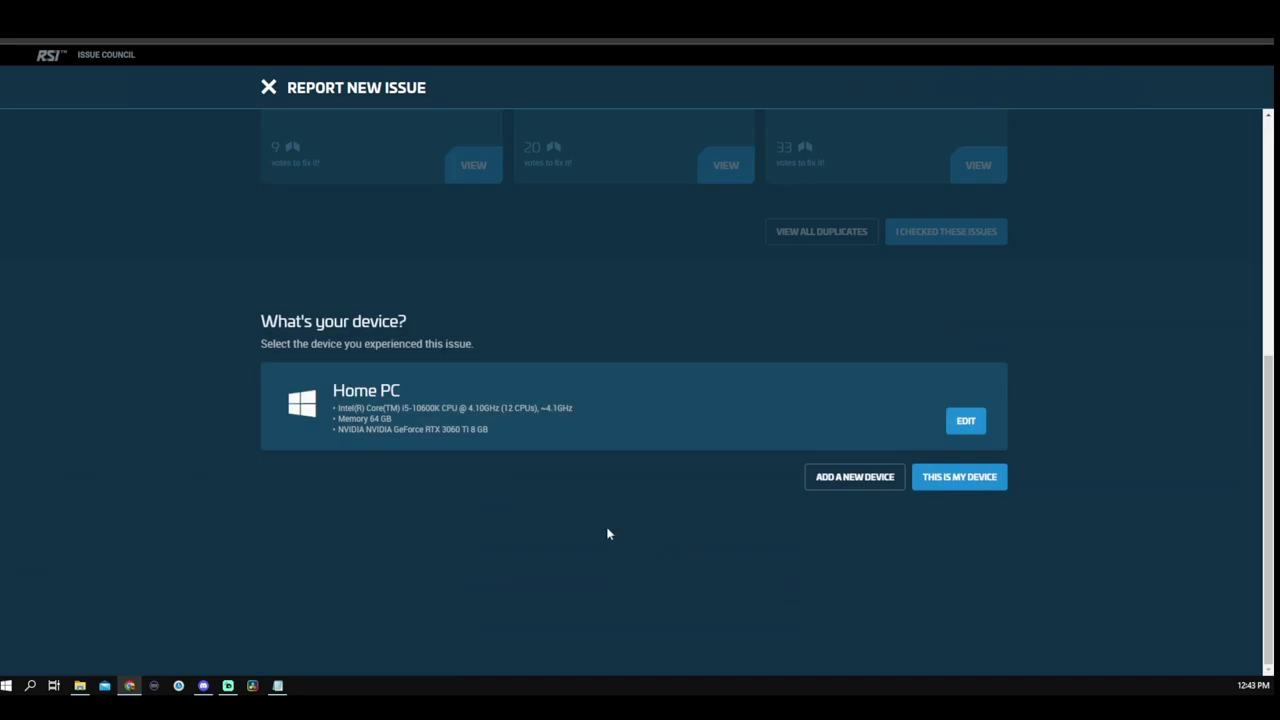
- Open the Home PC device configuration for editing and view the instructions for finding the Dxdiag file
click(736, 429)
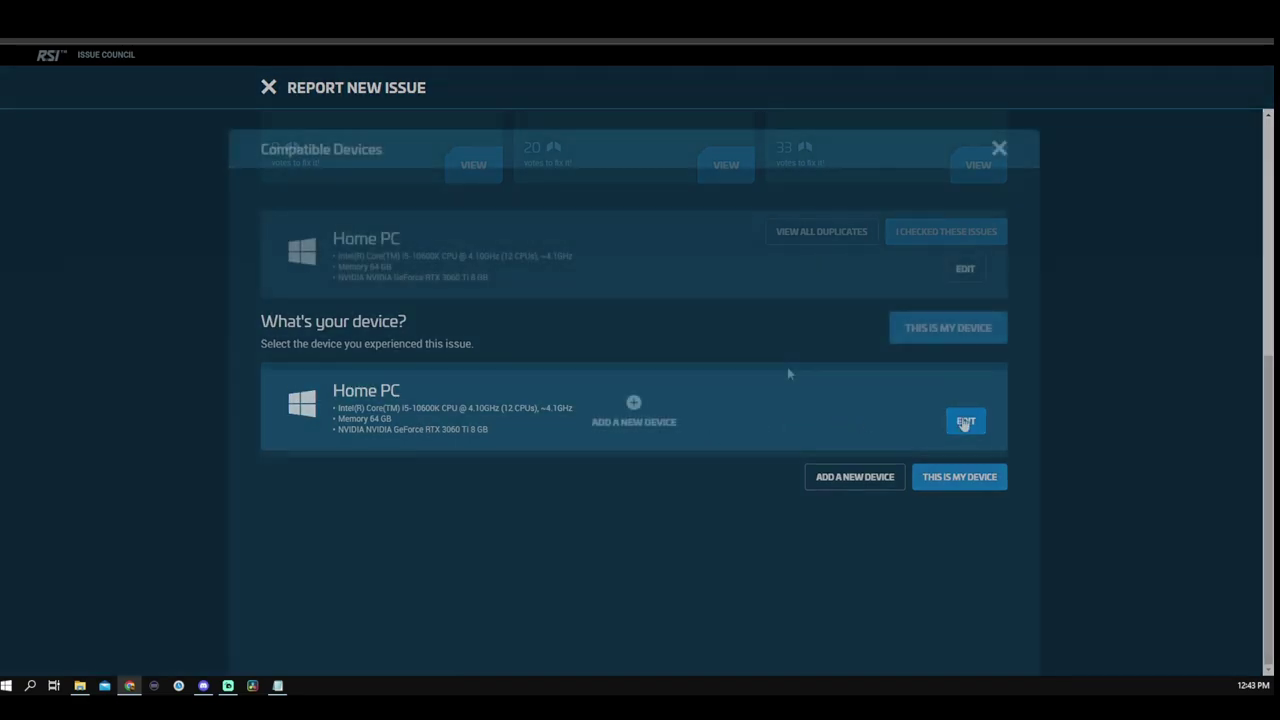
click(965, 270)
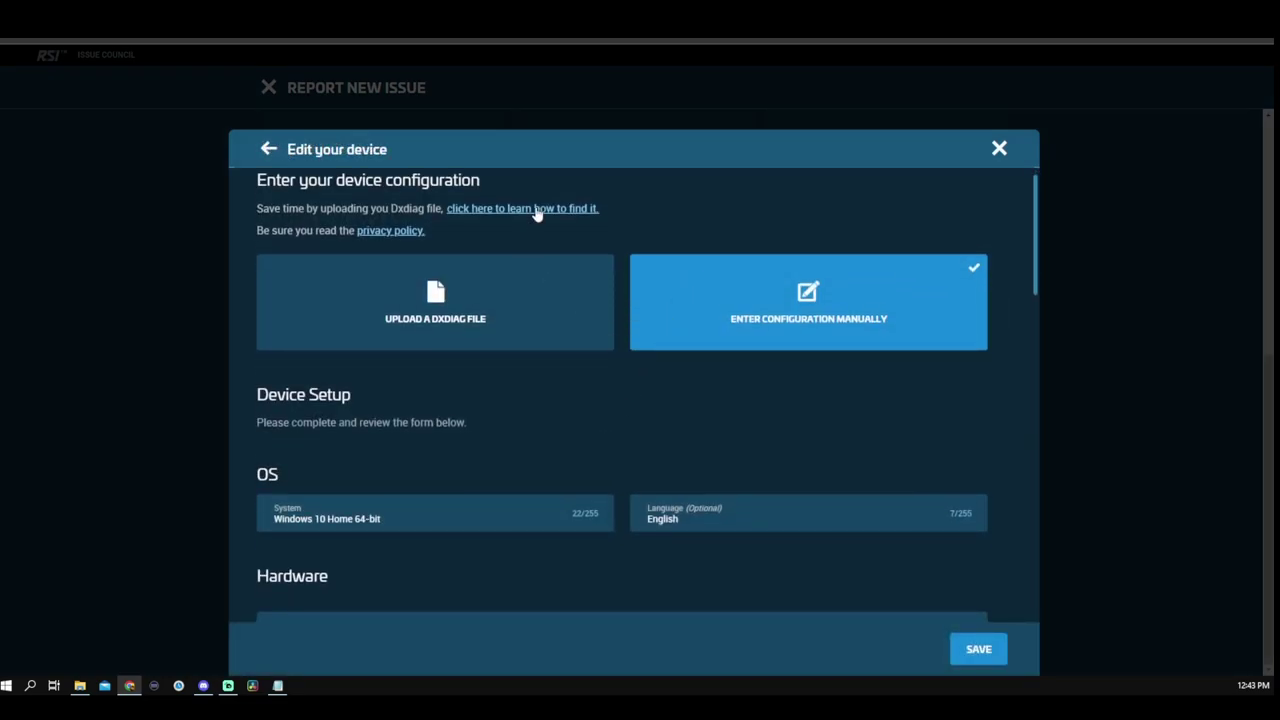
click(537, 210)
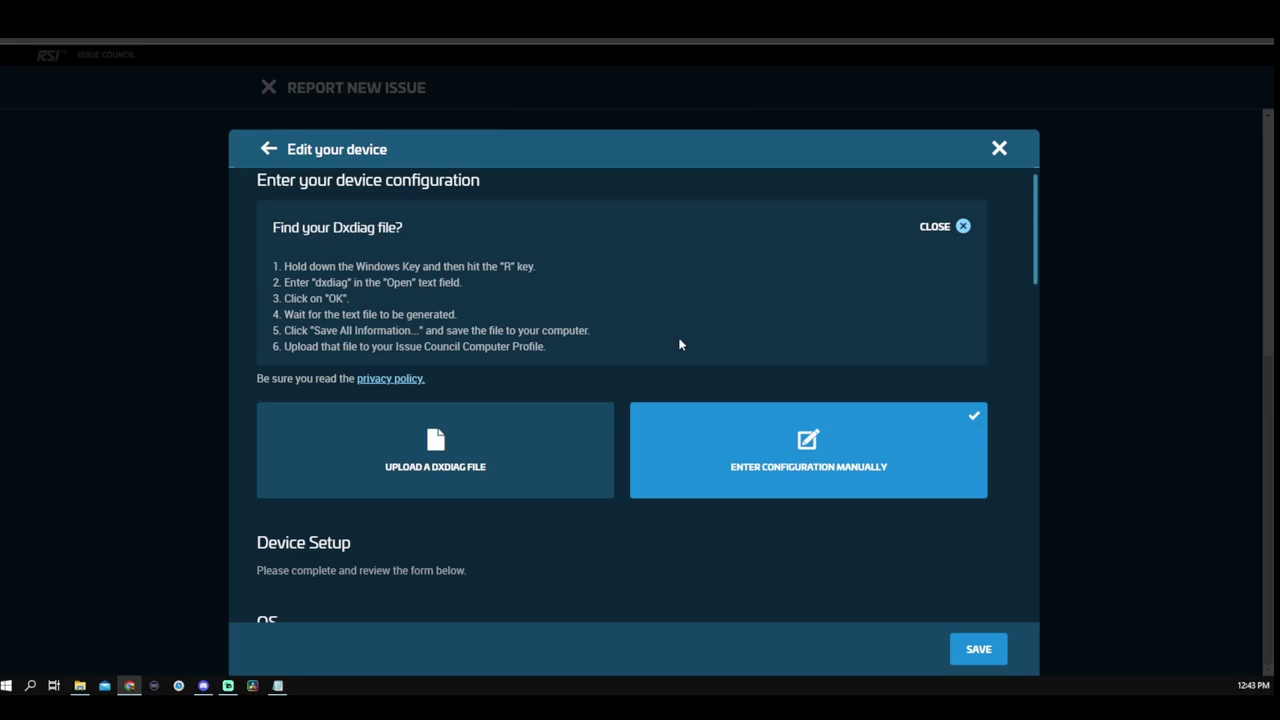
key(alt+Tab)
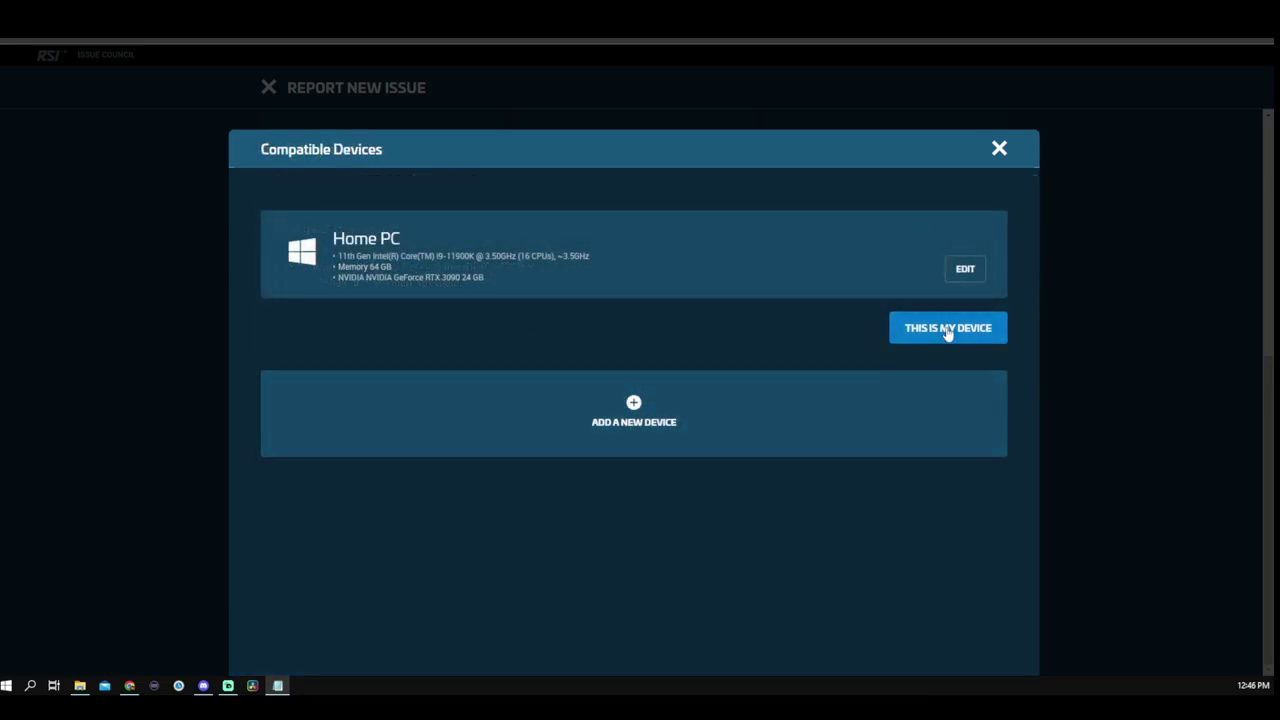
- Select the Home PC with the i9-11900K and RTX 3090 as the report's device and confirm the existing game settings
click(947, 331)
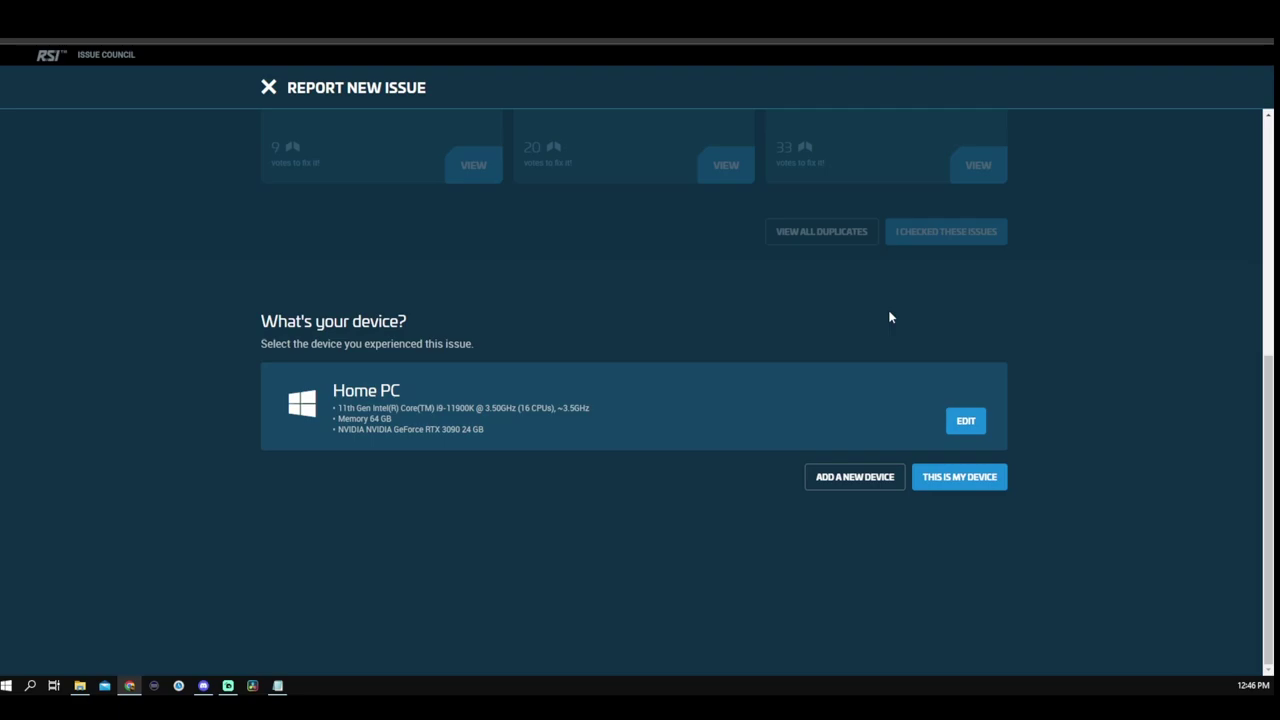
click(942, 480)
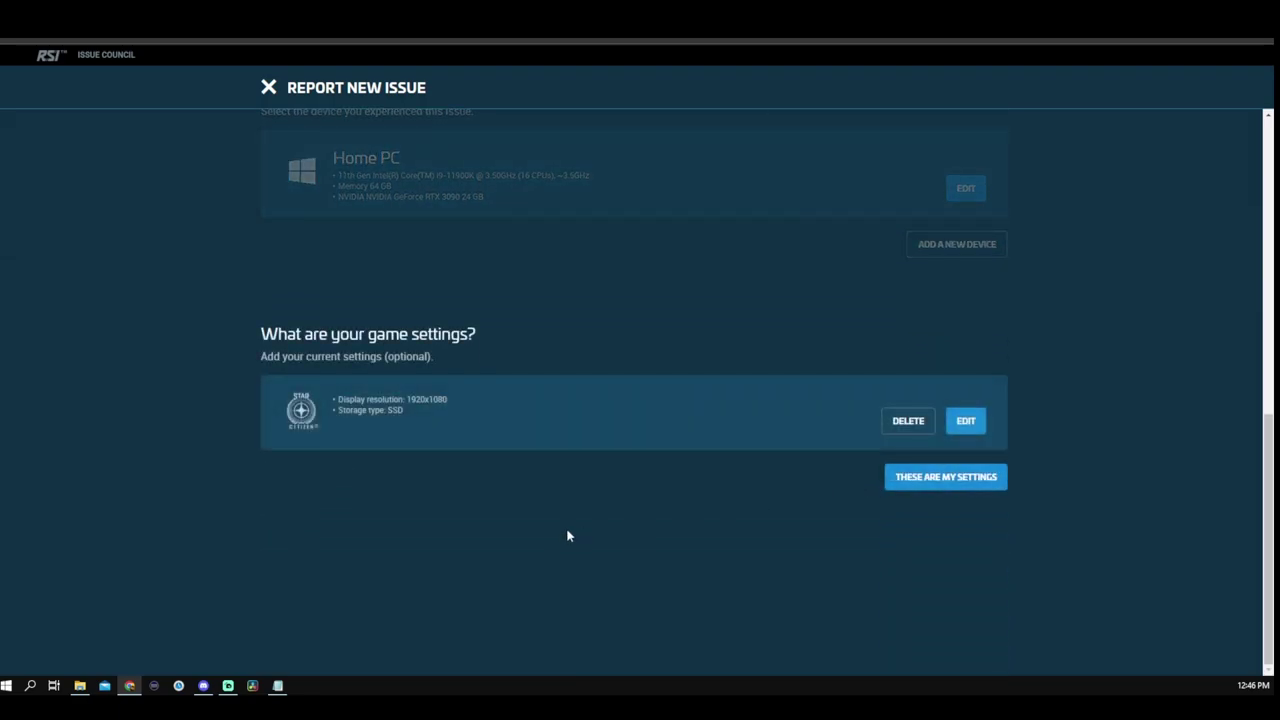
click(926, 480)
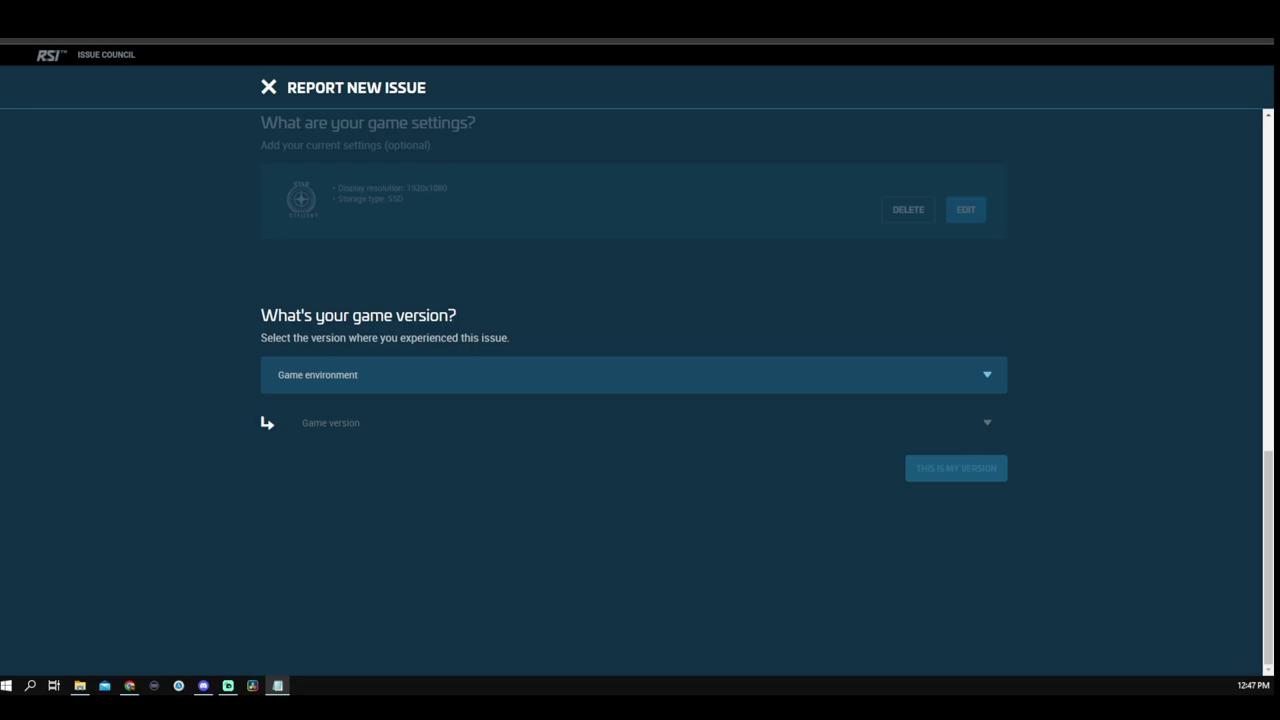
- Set the report's game environment to LIVE 3.17.1 and confirm game version 3.17.1-live.8073467
click(986, 376)
click(566, 457)
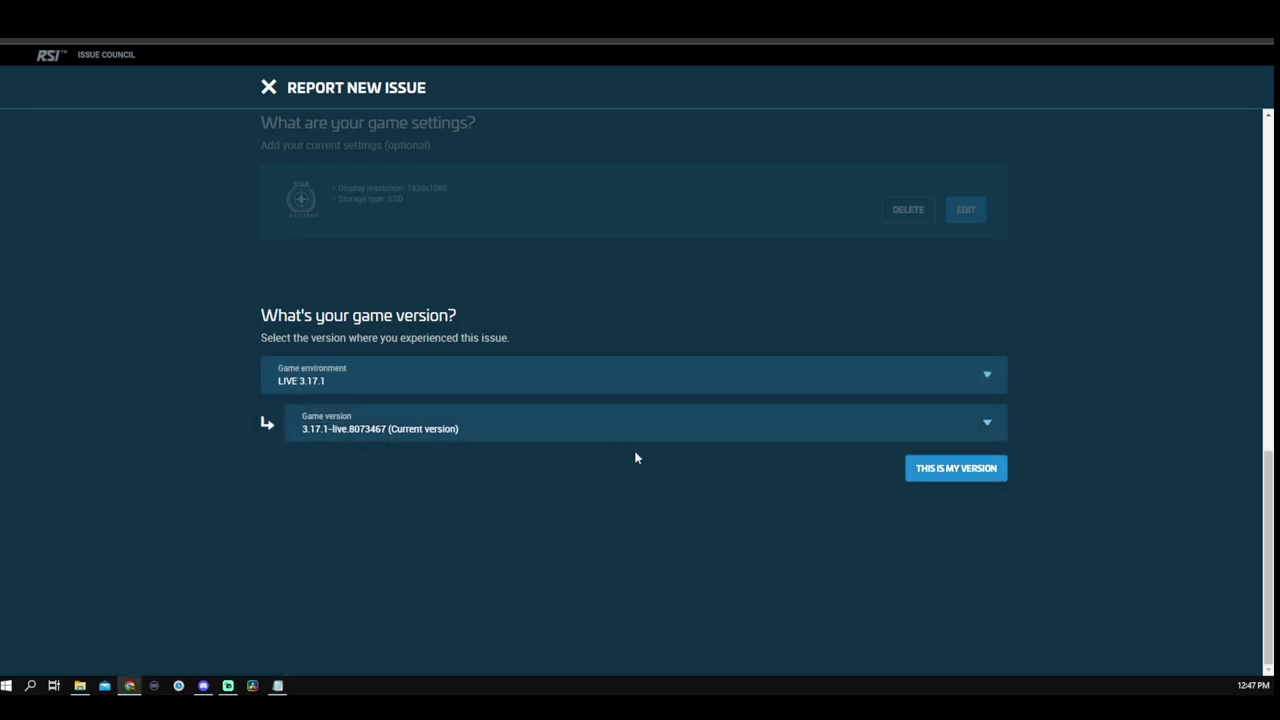
click(926, 473)
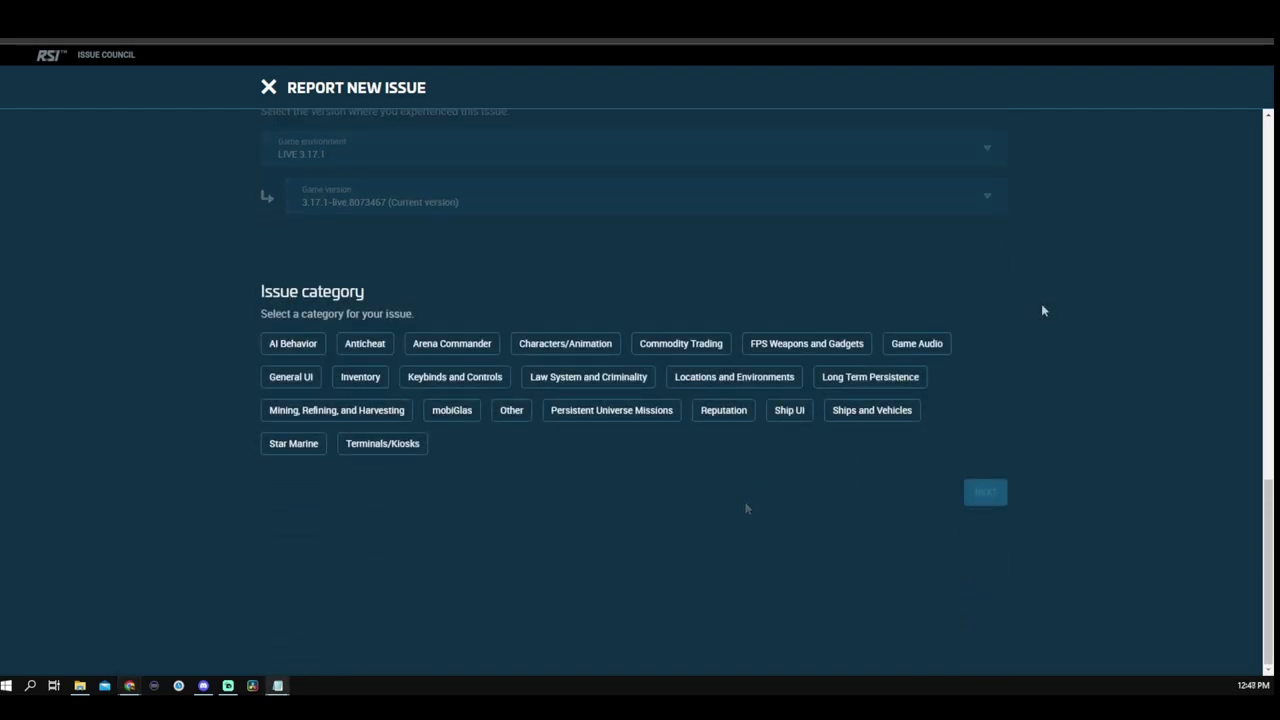
- Categorize the issue as Ships and Vehicles and rate its severity as Playable
click(871, 411)
click(984, 491)
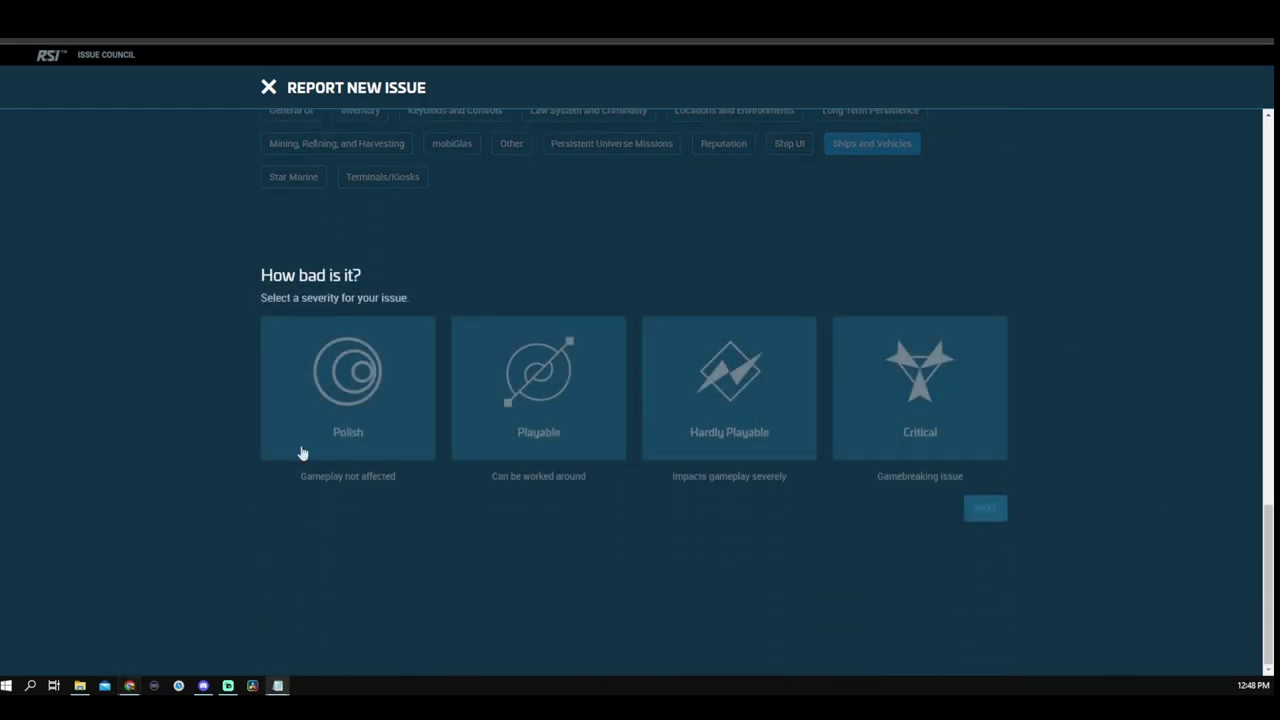
click(503, 406)
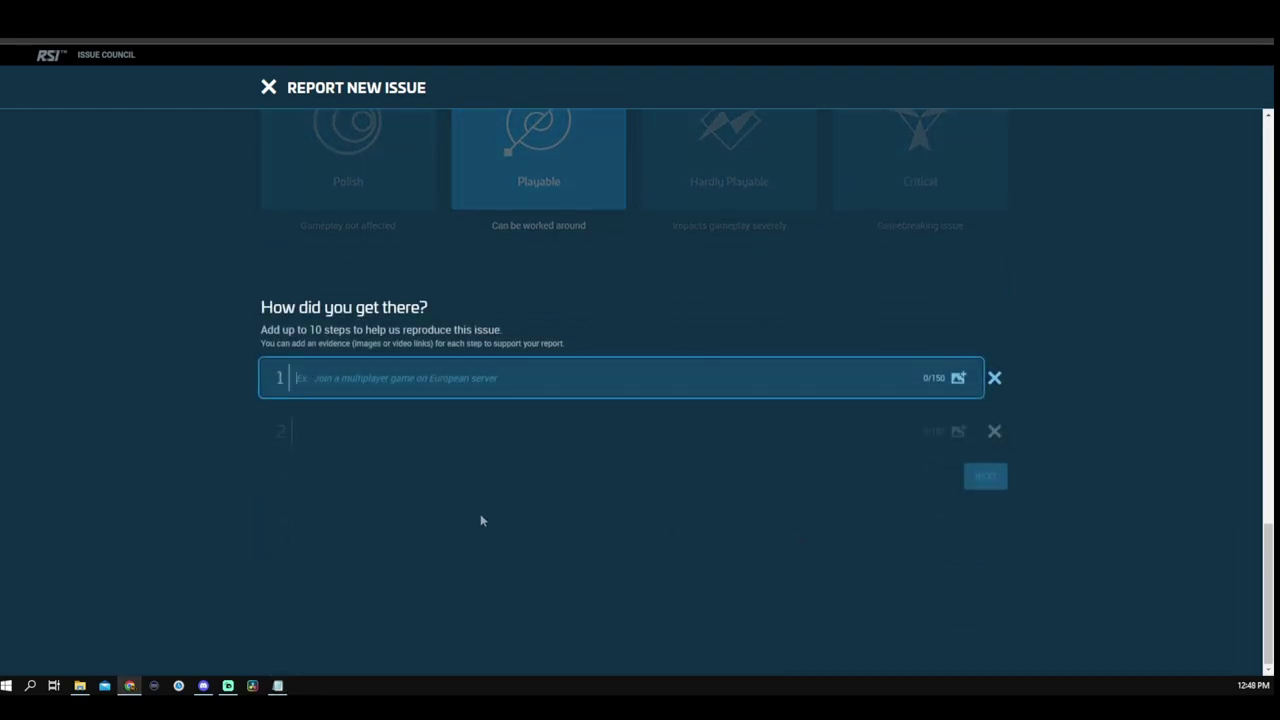
- Enter reproduction steps 1 and 2: "Spawned Pisces c8x expedition" and "went to pad that it was located on Pad 2 at Everus Harbor"
text(Spawned Pisces c8x expedition)
key(Tab)
text(went to pad that it was located on )
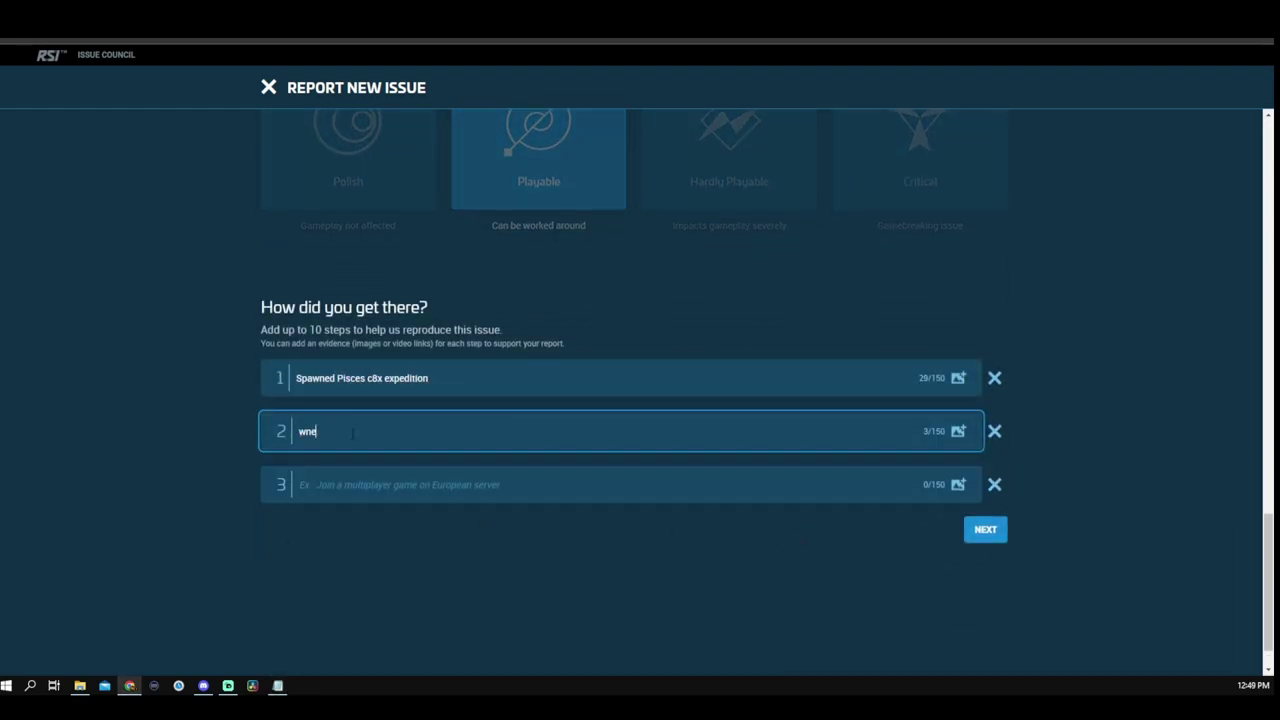
text(Pad 2 at Everus Harbor)
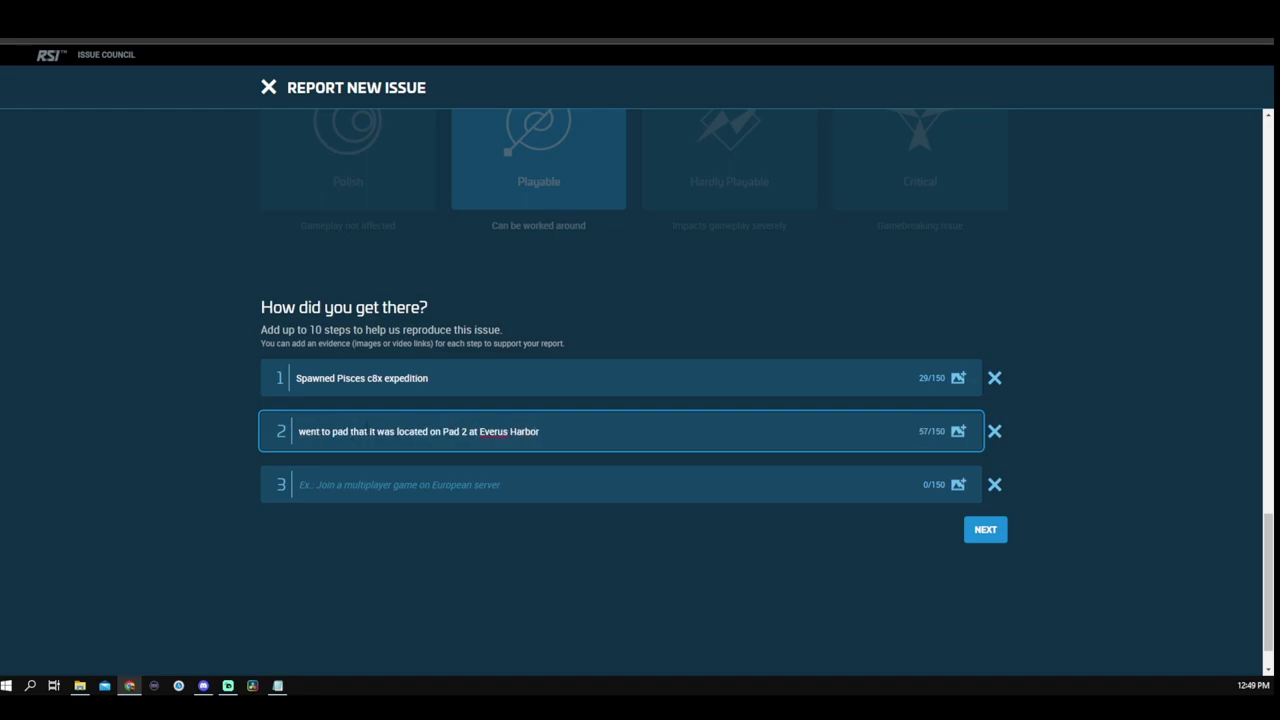
- Add reproduction steps 3 and 4: "Started ship and began to lift off" and "once approx 5 meters from Deck Pisces randomely exploded"
key(Tab)
text(Started ship and began to lift off)
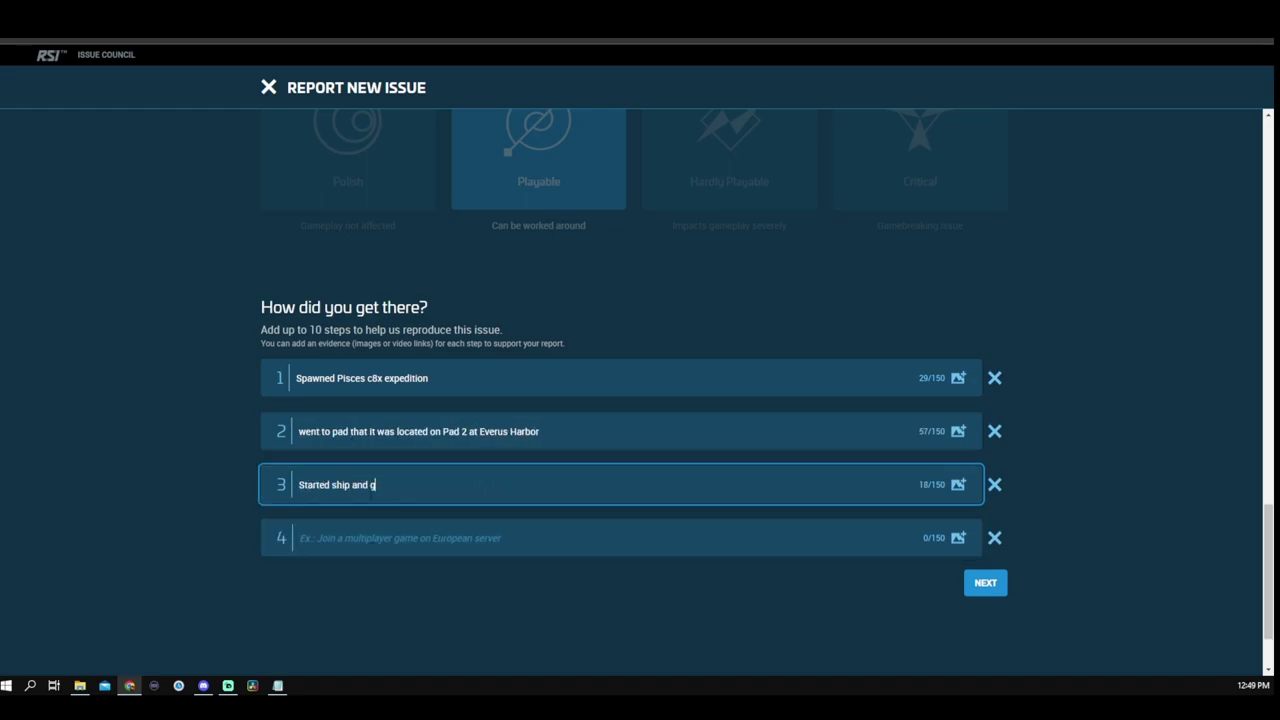
click(386, 541)
text(10)
key(BackSpace)
key(BackSpace)
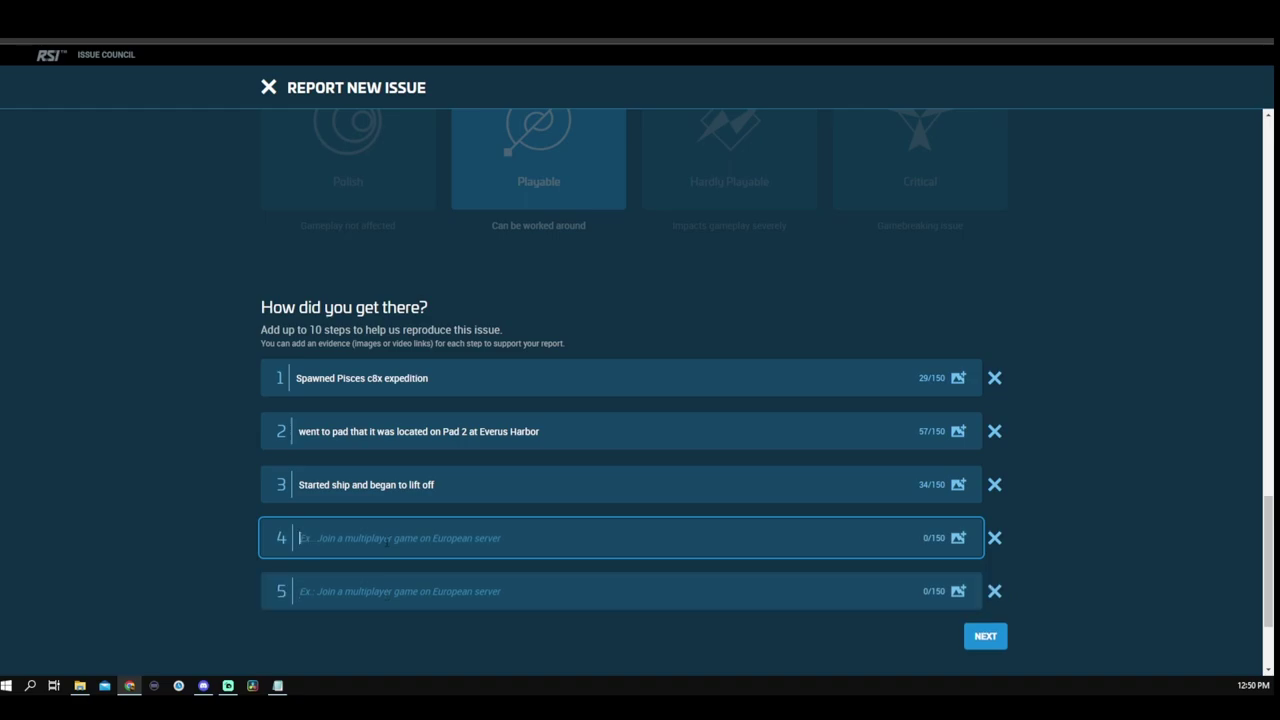
text(once approx 5 meters from Deck Pisces randomely exploded)
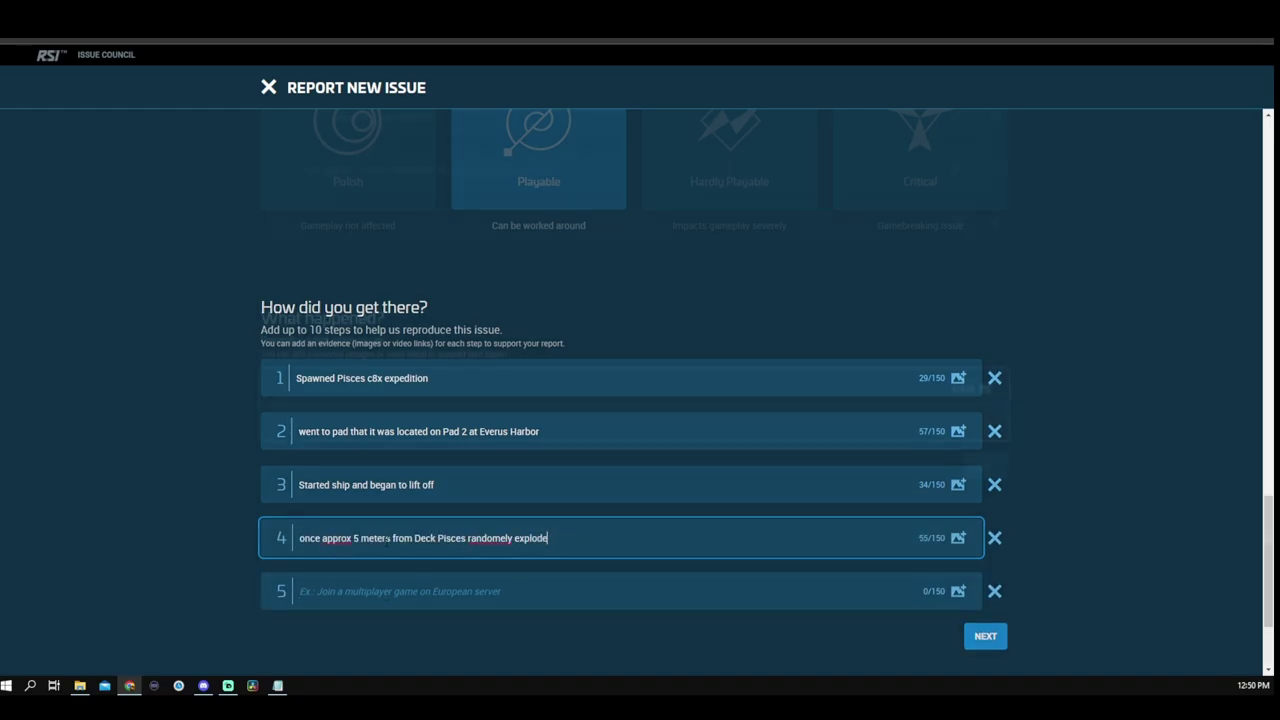
key(Return)
- Describe what happened as "Ship unexpectedly exploded for no reason no collision or other ships in area and no missles or shots were taken at me"
text(Ship unexpectedly exploded for no rea)
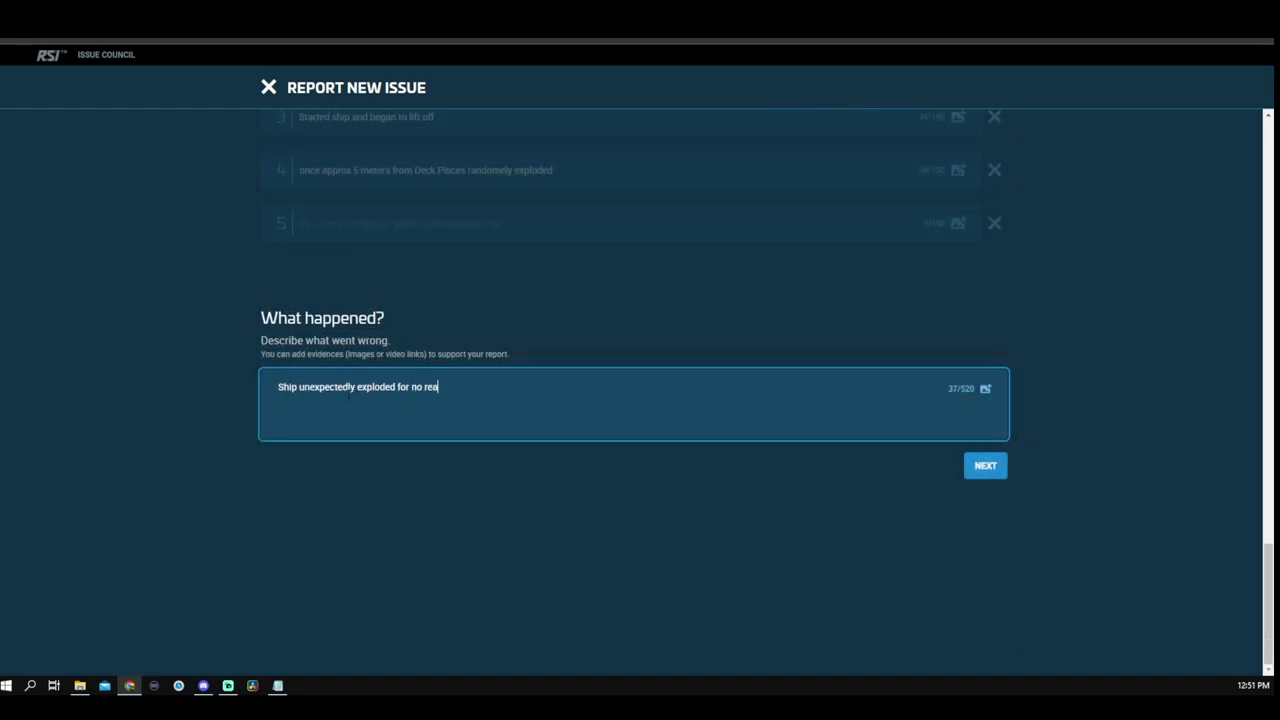
text(son no collision or other ships in area and no )
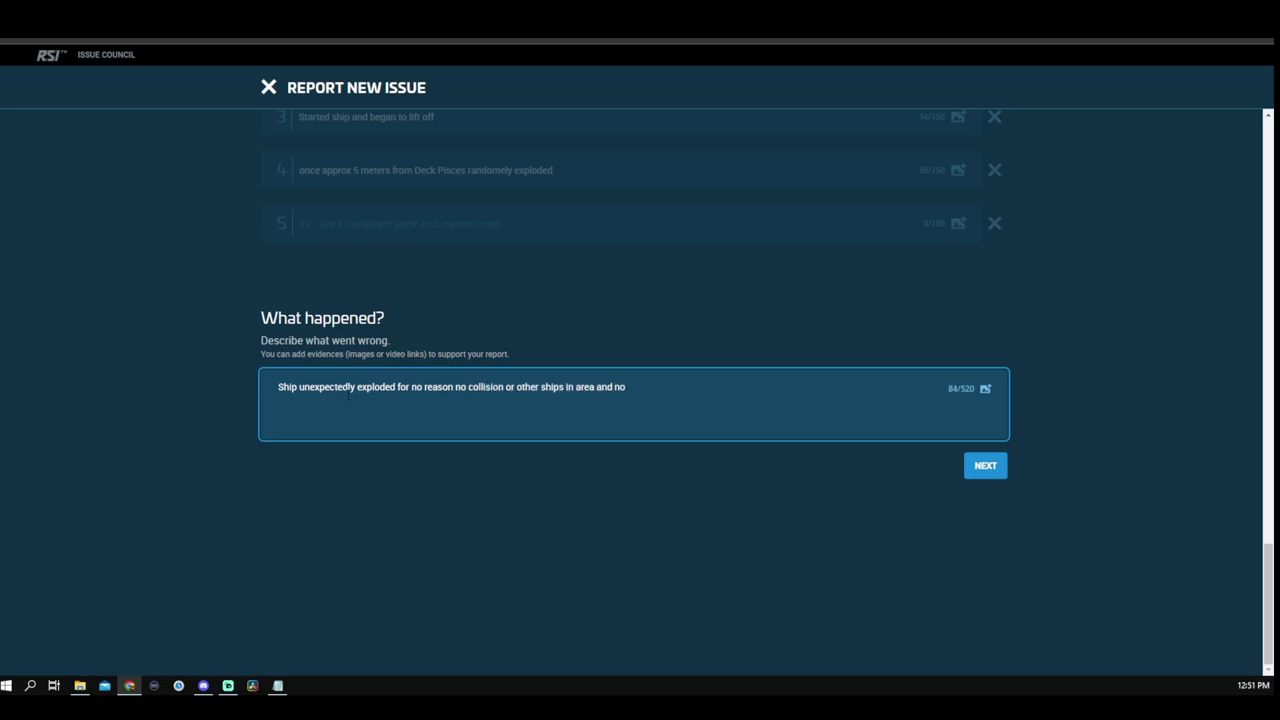
text(missles or shots were taken at me)
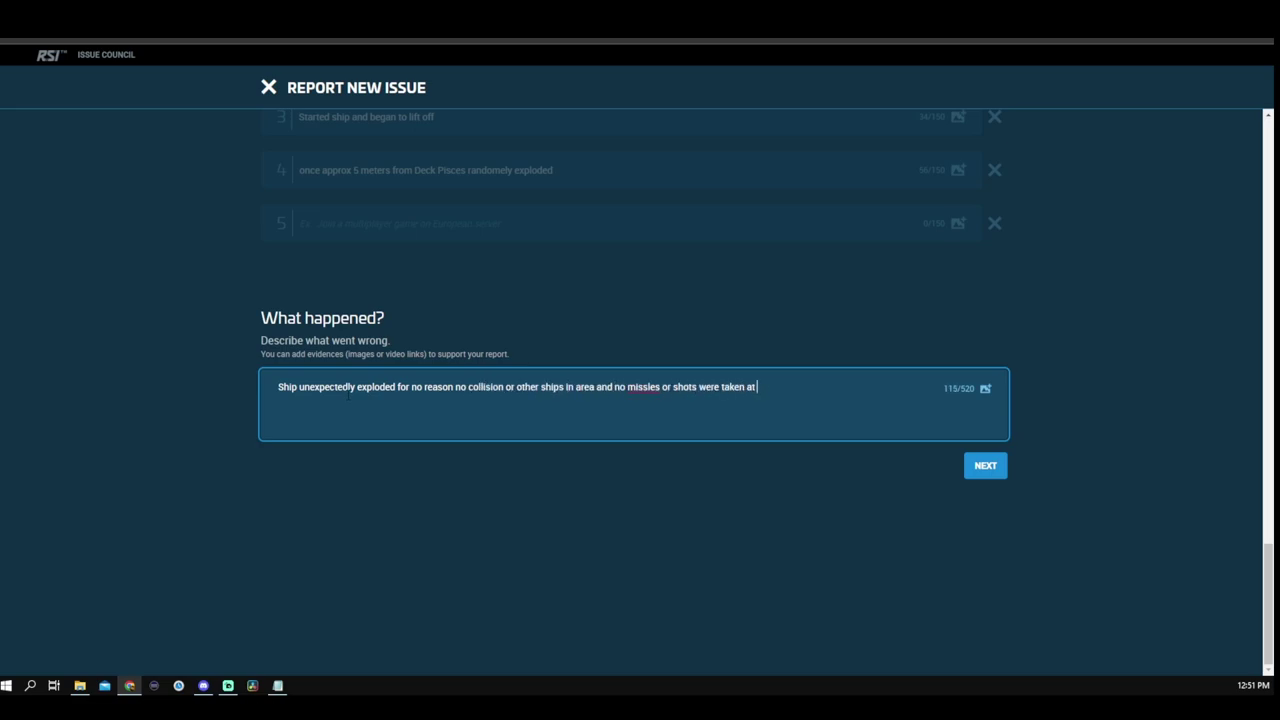
click(980, 464)
- Give the expected behavior as "Spawn Pisces in and take off from Everus Harbor to fly away with no issue"
text(take off)
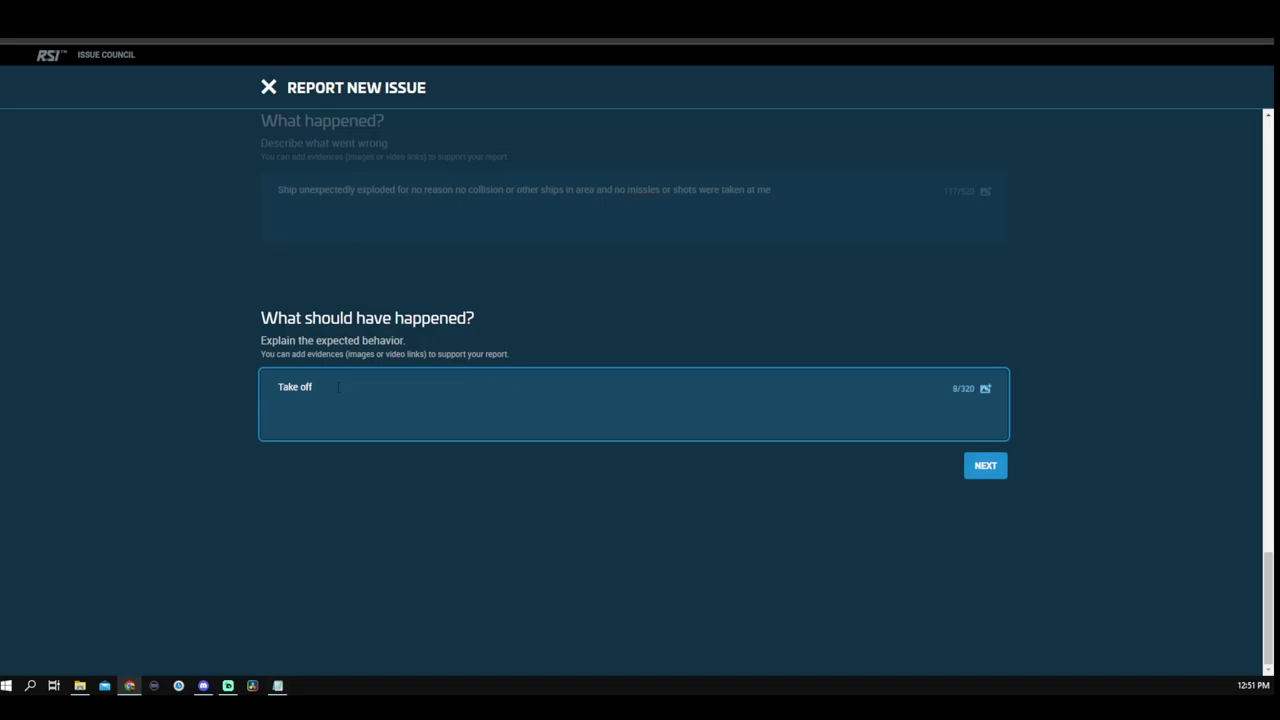
key(ctrl+a)
text(Spawn Pisces in and take off from Everus )
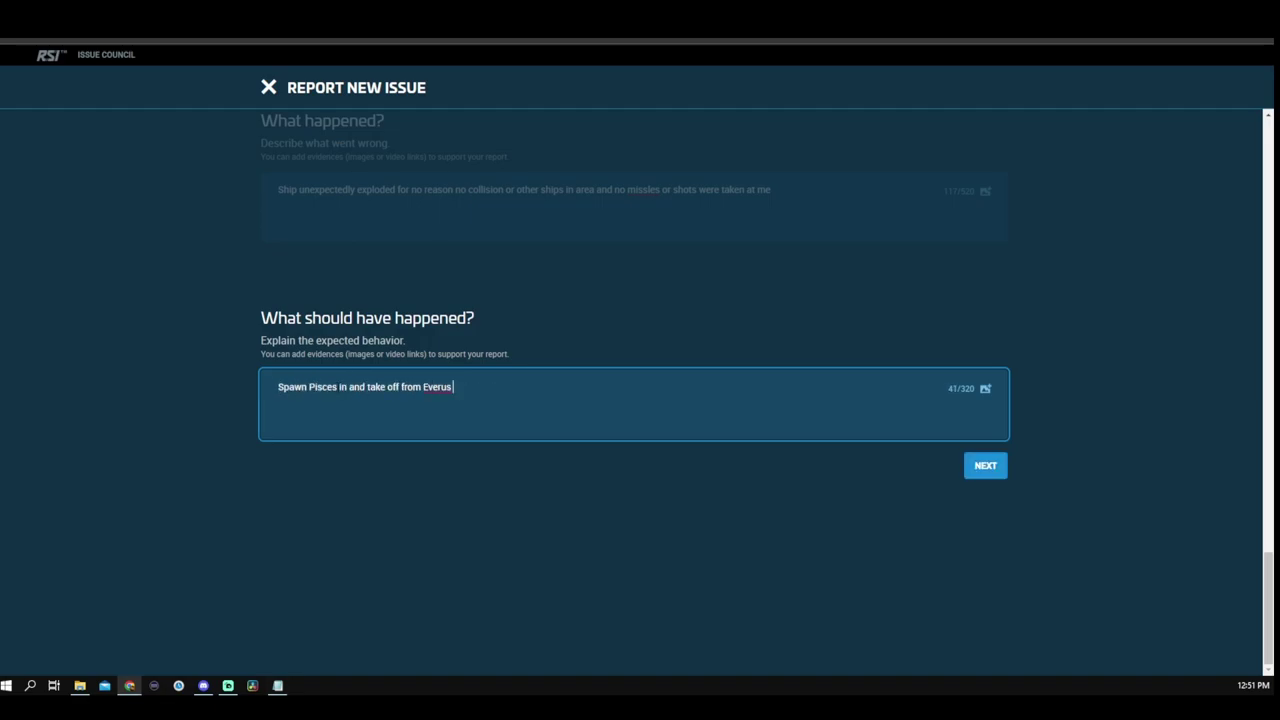
text(Harbor to fly away with no issue)
click(977, 470)
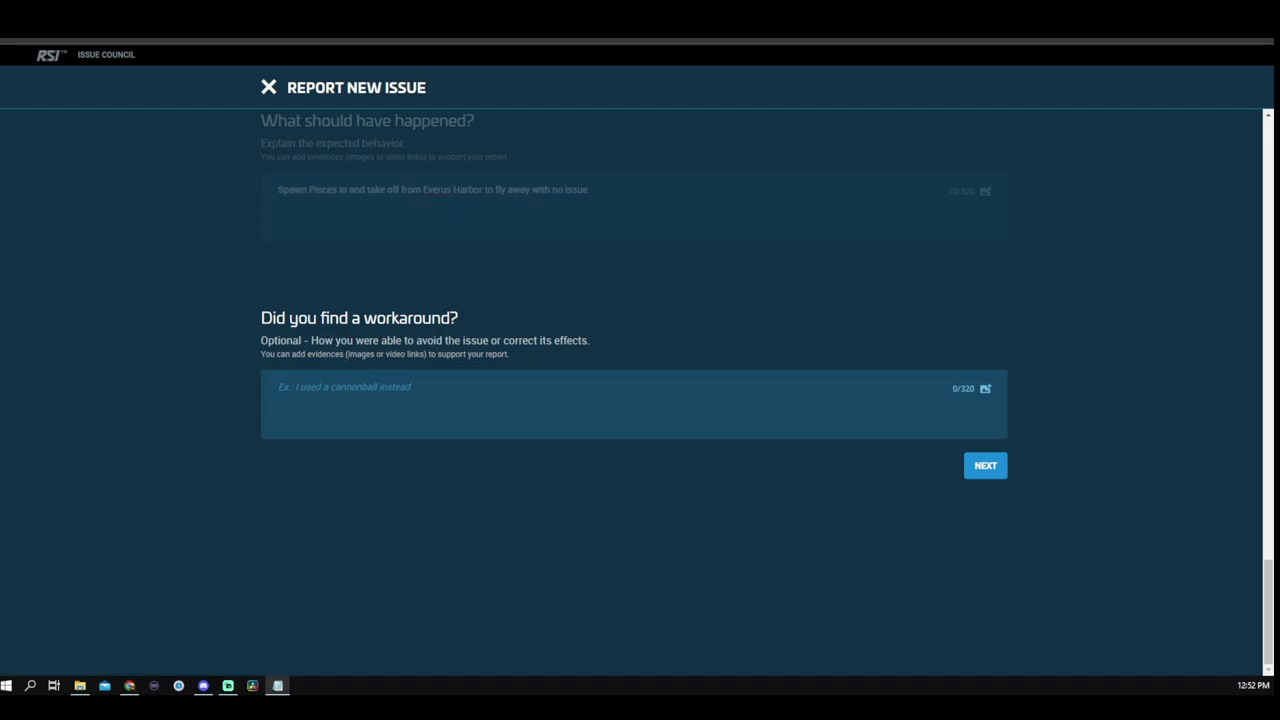
- Skip the optional workaround and evidence sections and submit the issue with developer contact allowed
click(985, 465)
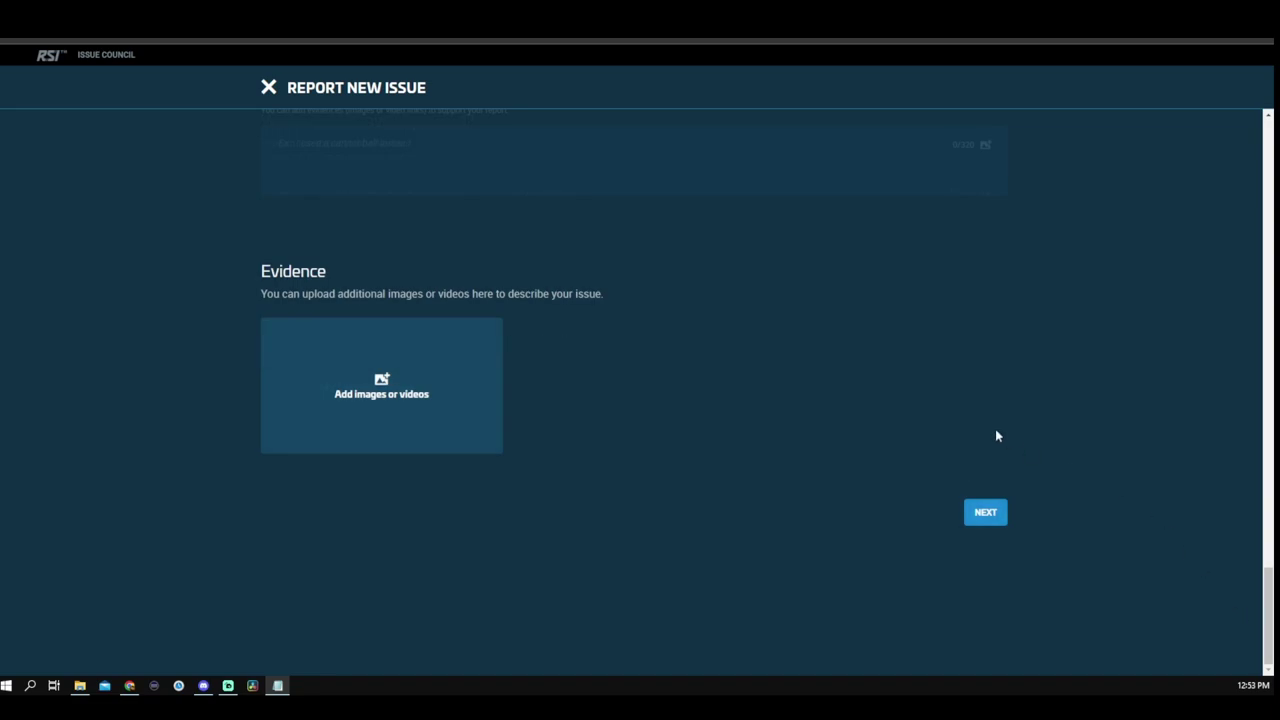
click(987, 517)
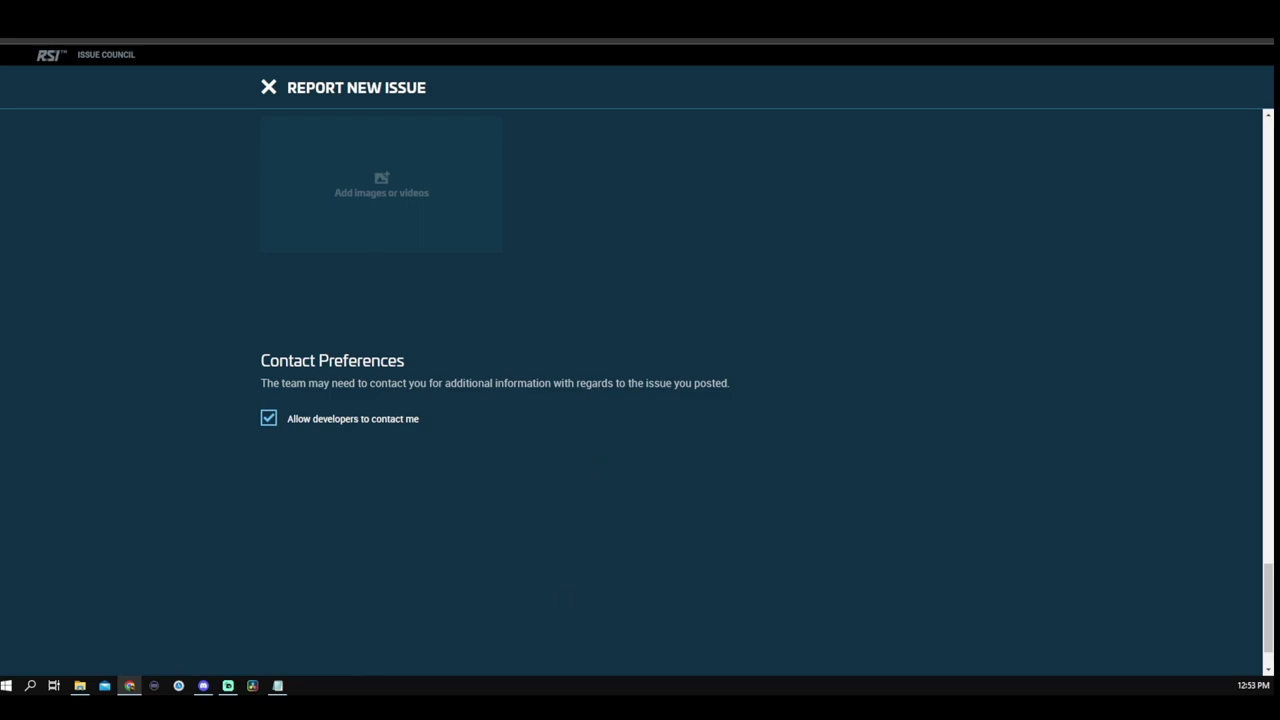
key(alt+Tab)
scroll(449, 449, down, 1)
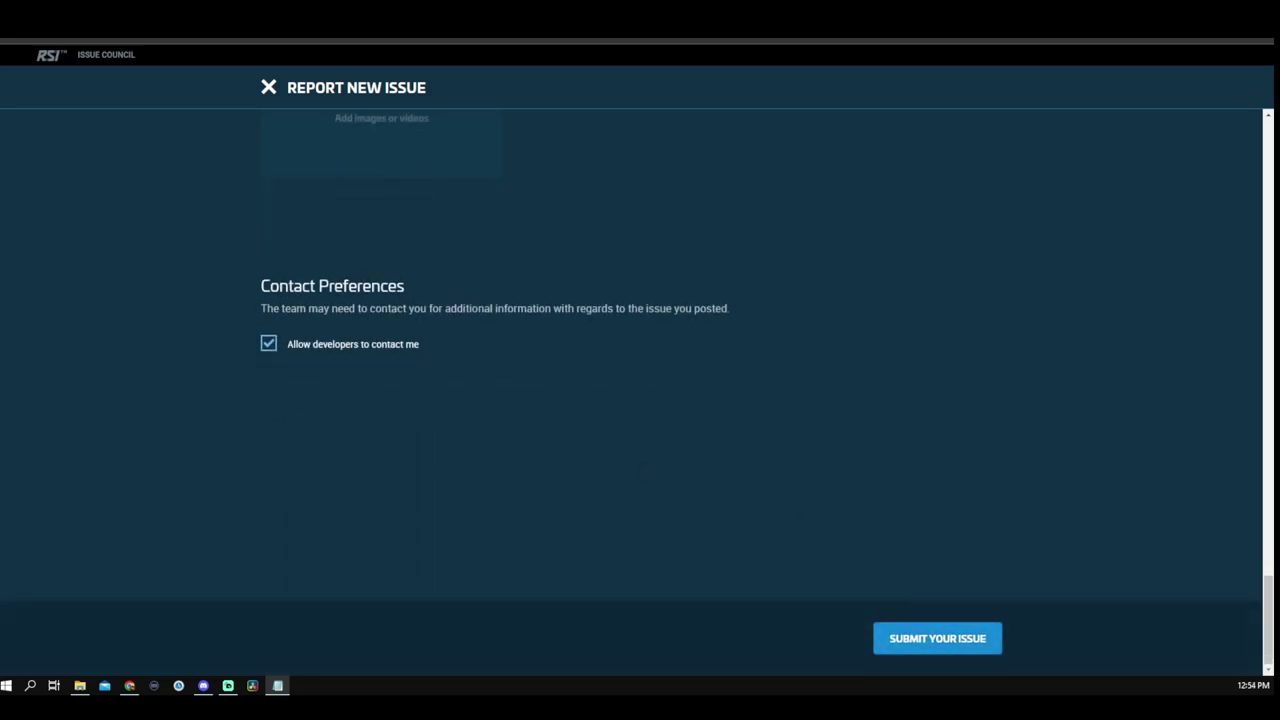
click(905, 634)
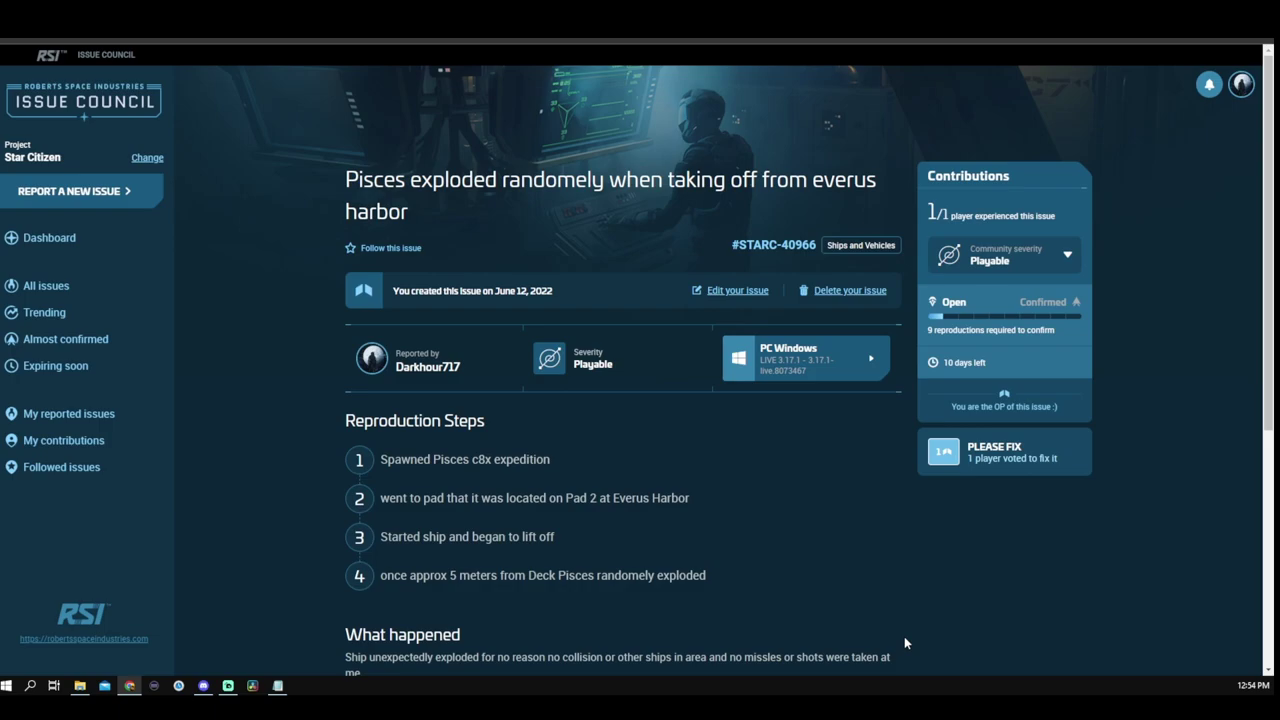
- Look over the recently confirmed and recently fixed issues on the dashboard
key(alt+Tab)
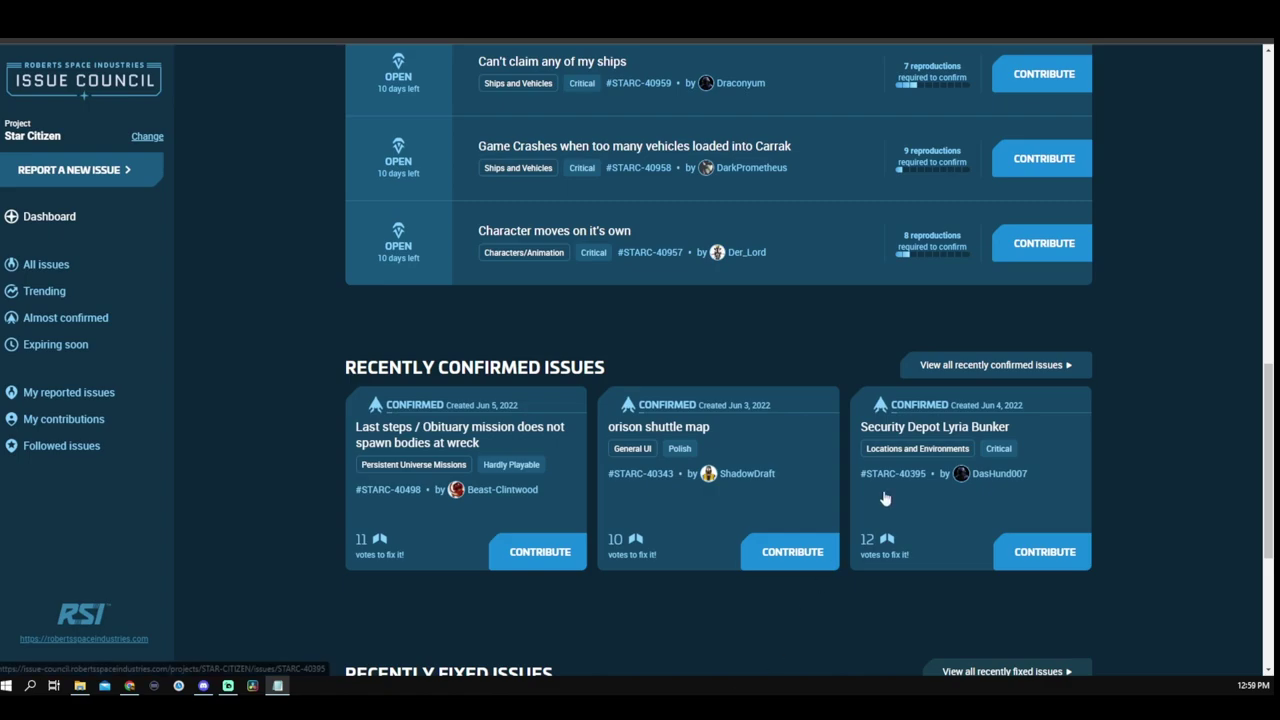
scroll(845, 515, down, 4)
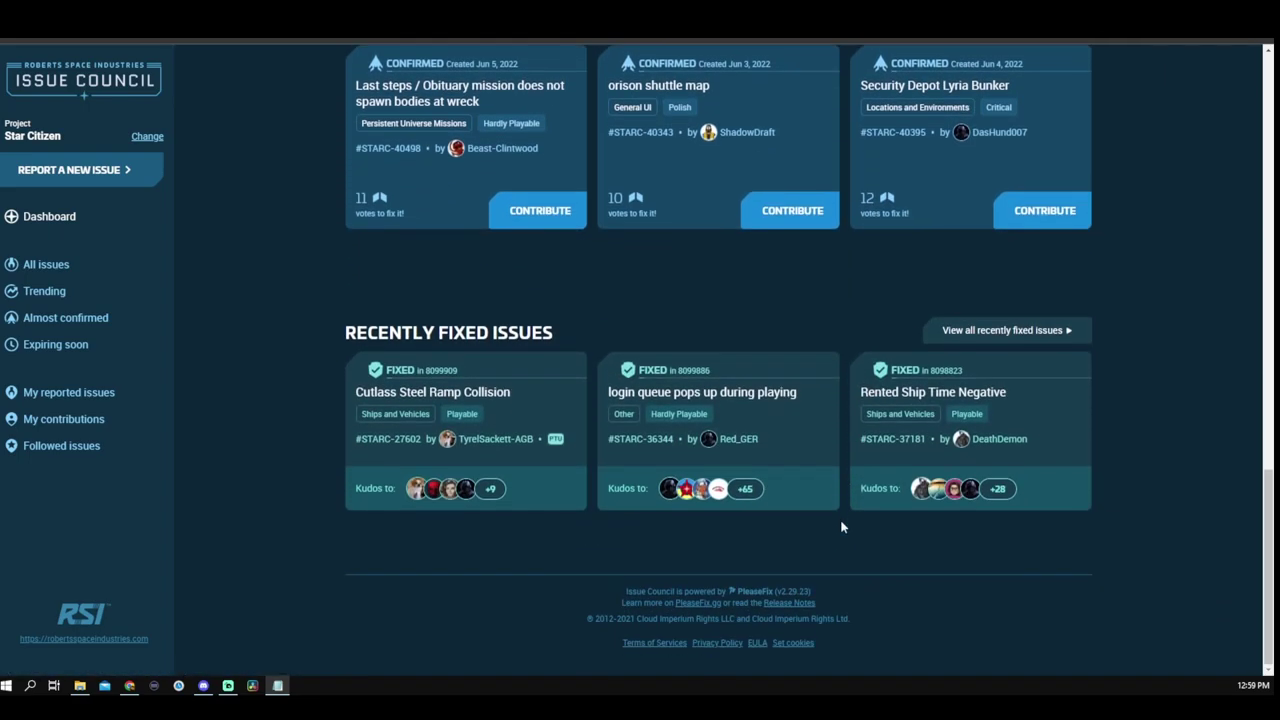
scroll(849, 520, up, 12)
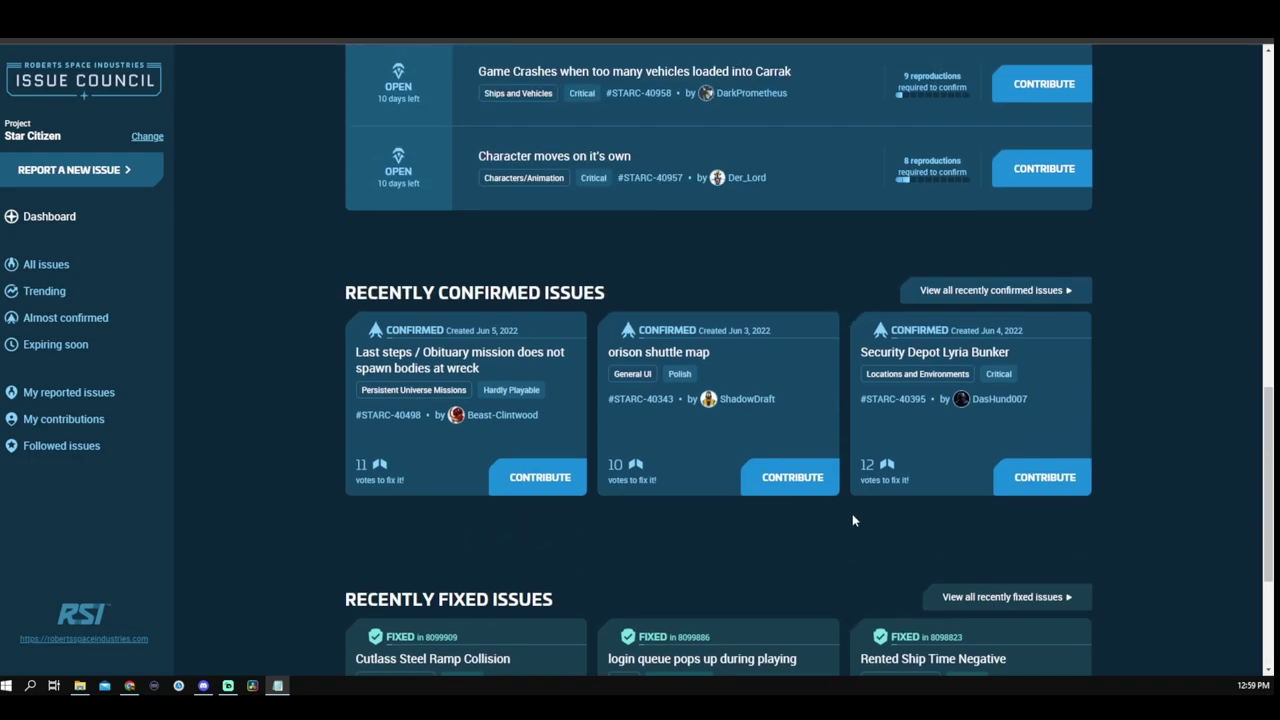
scroll(852, 520, up, 7)
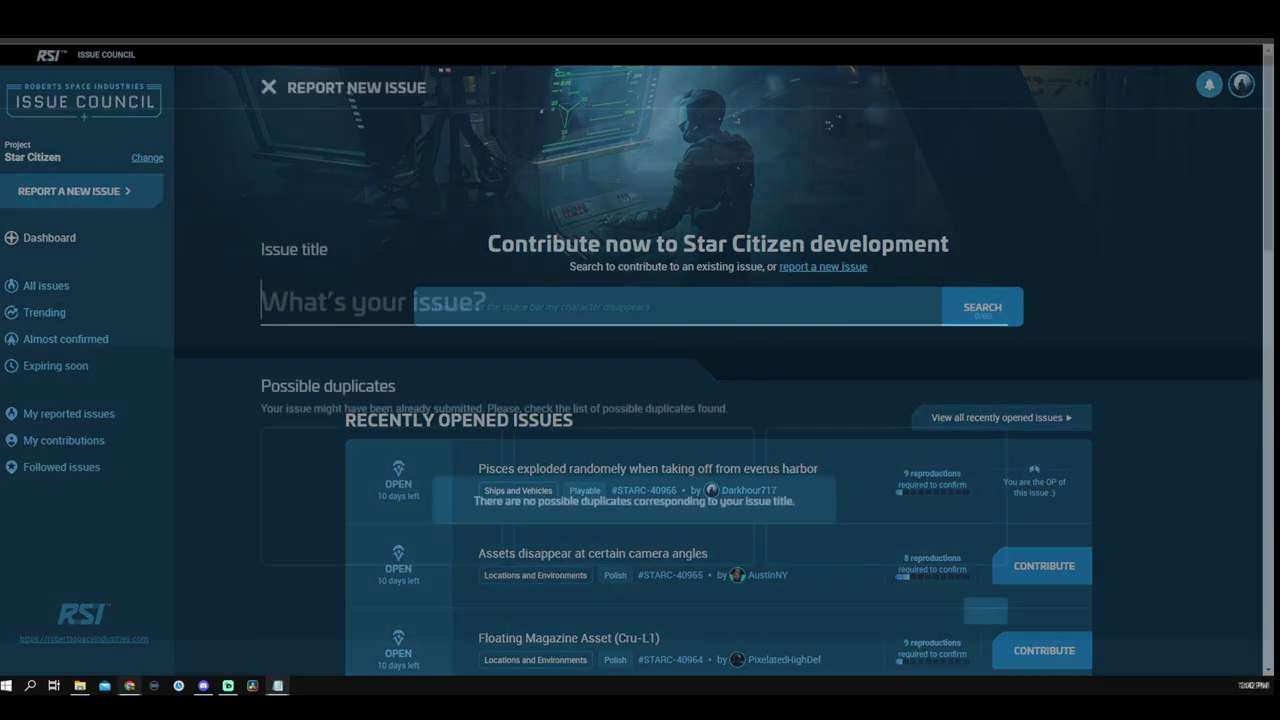
- Title the new issue report "Pisces exploded randomely when taking off from everus harbor"
text(Pi)
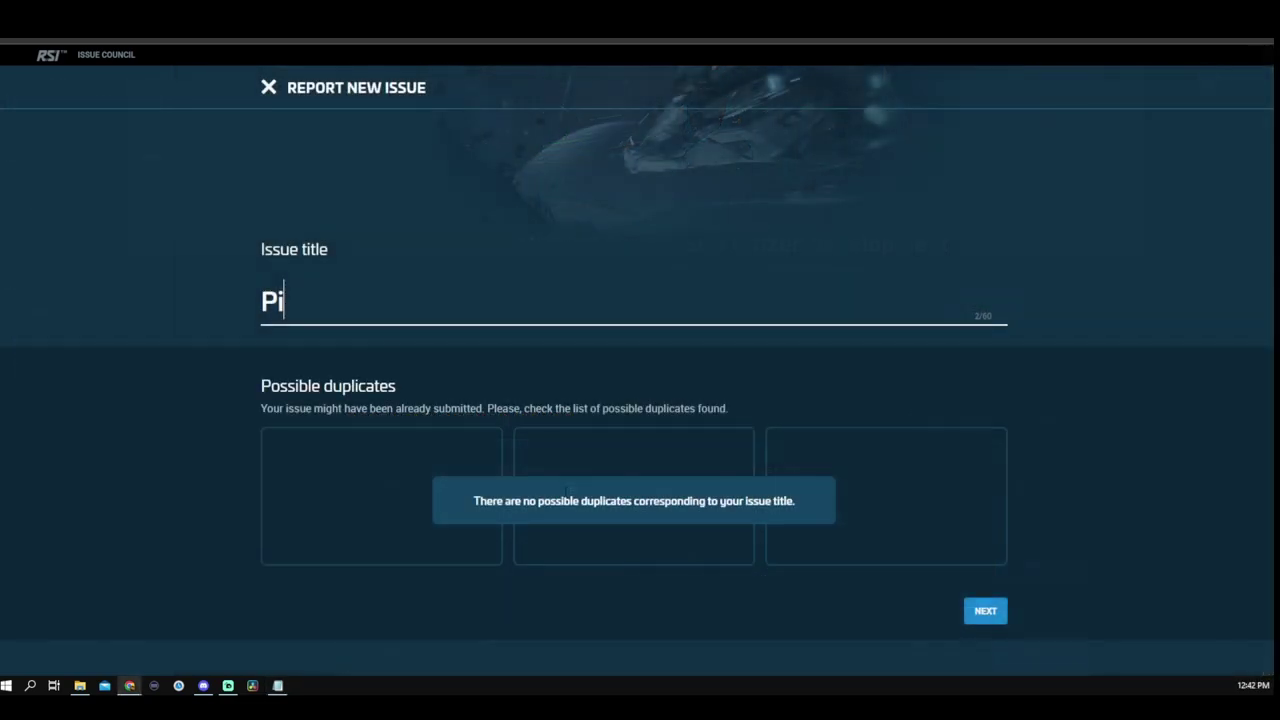
text(sces expl)
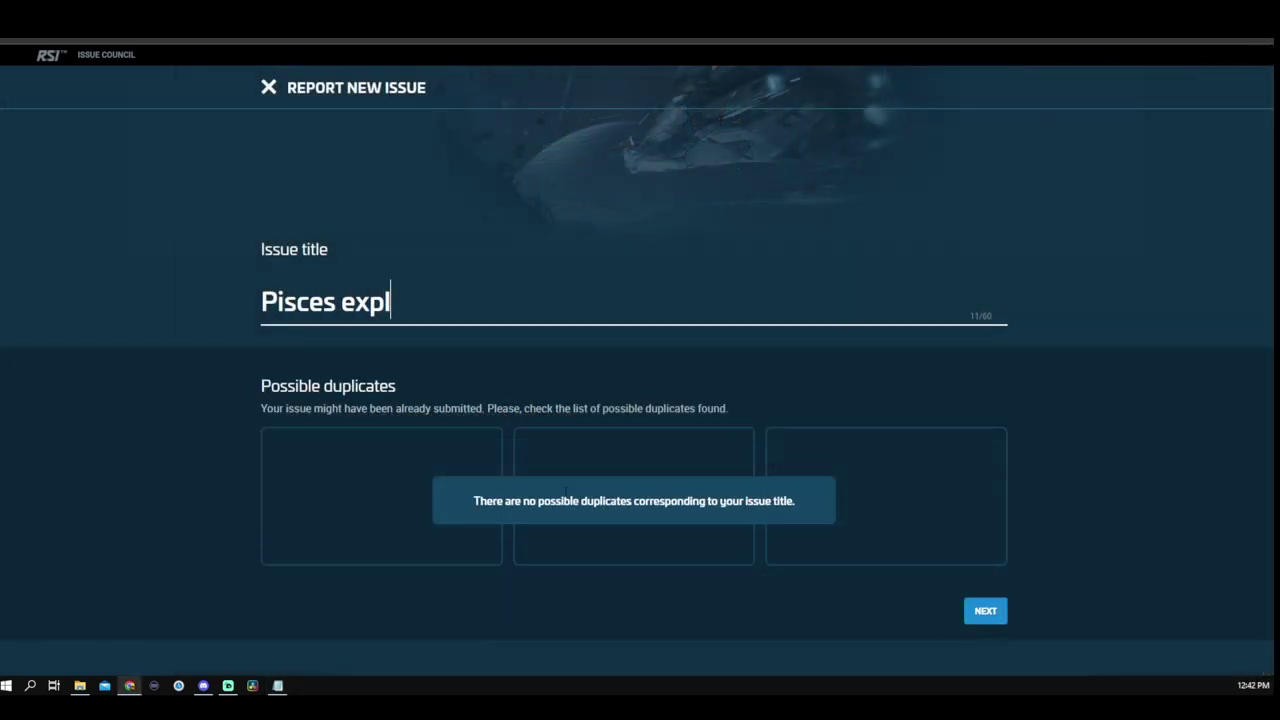
text(oded random)
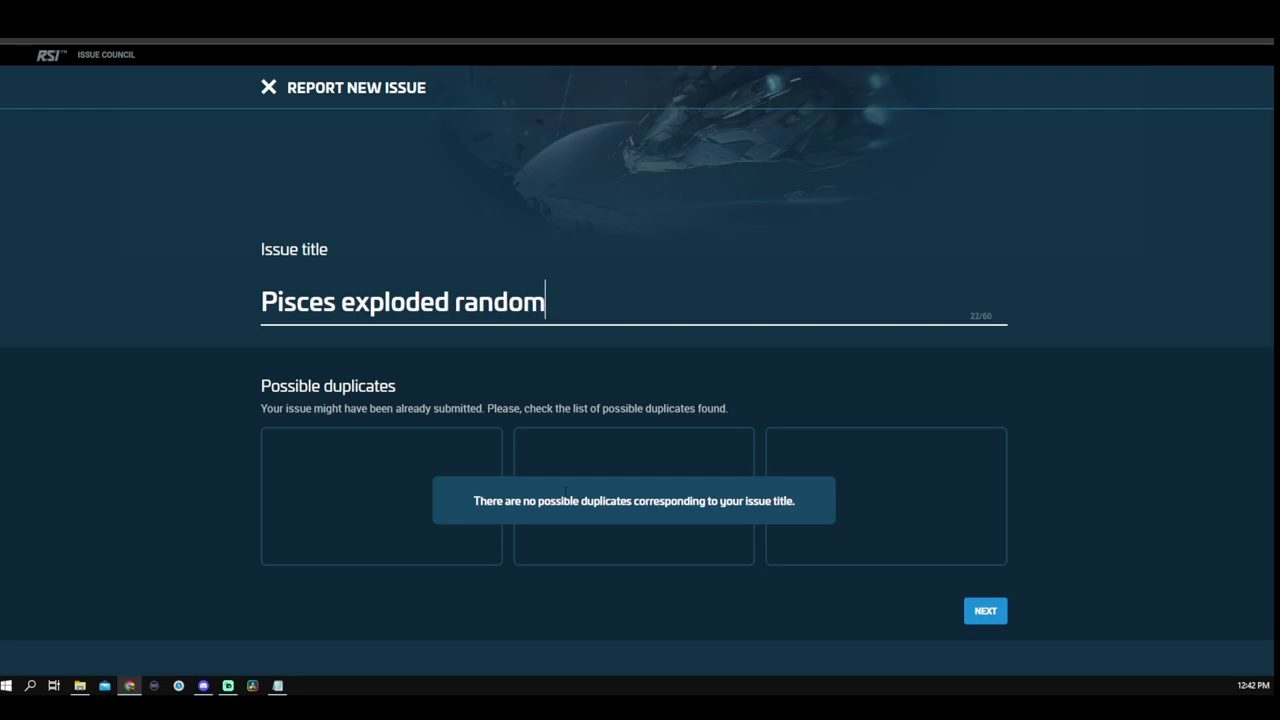
text(ely when )
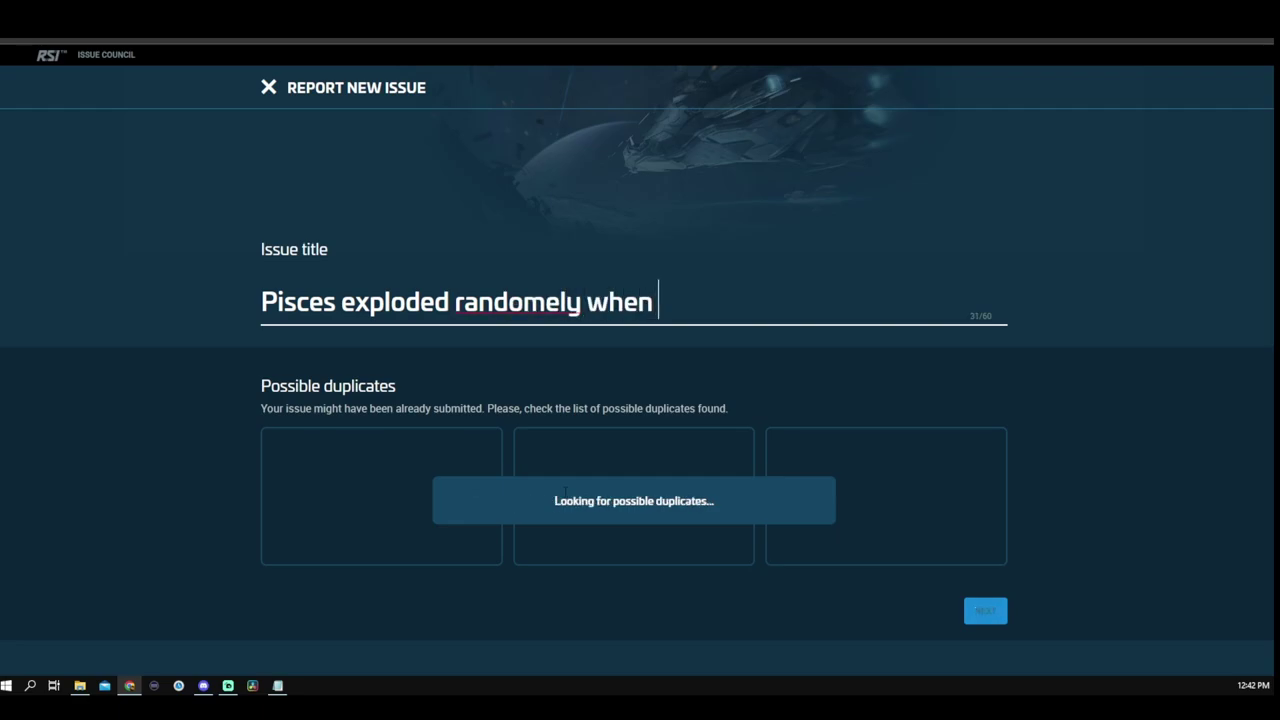
text(taking oo)
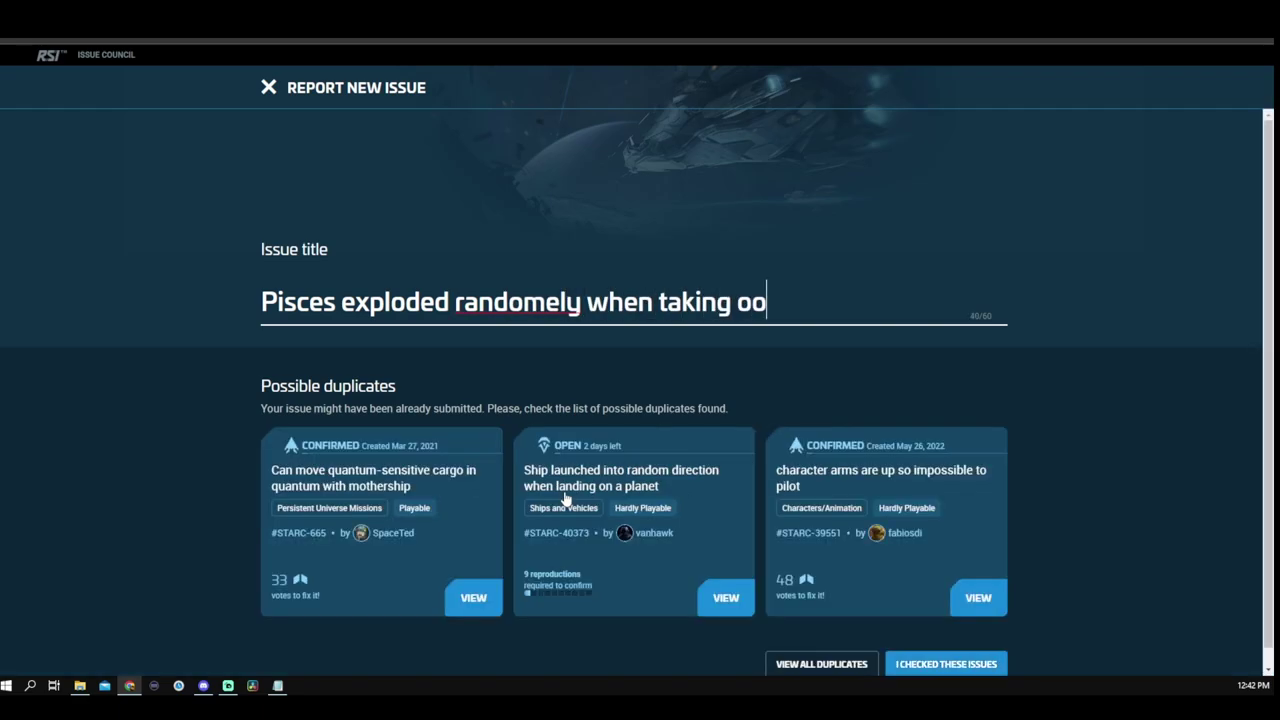
key(BackSpace)
text(ff)
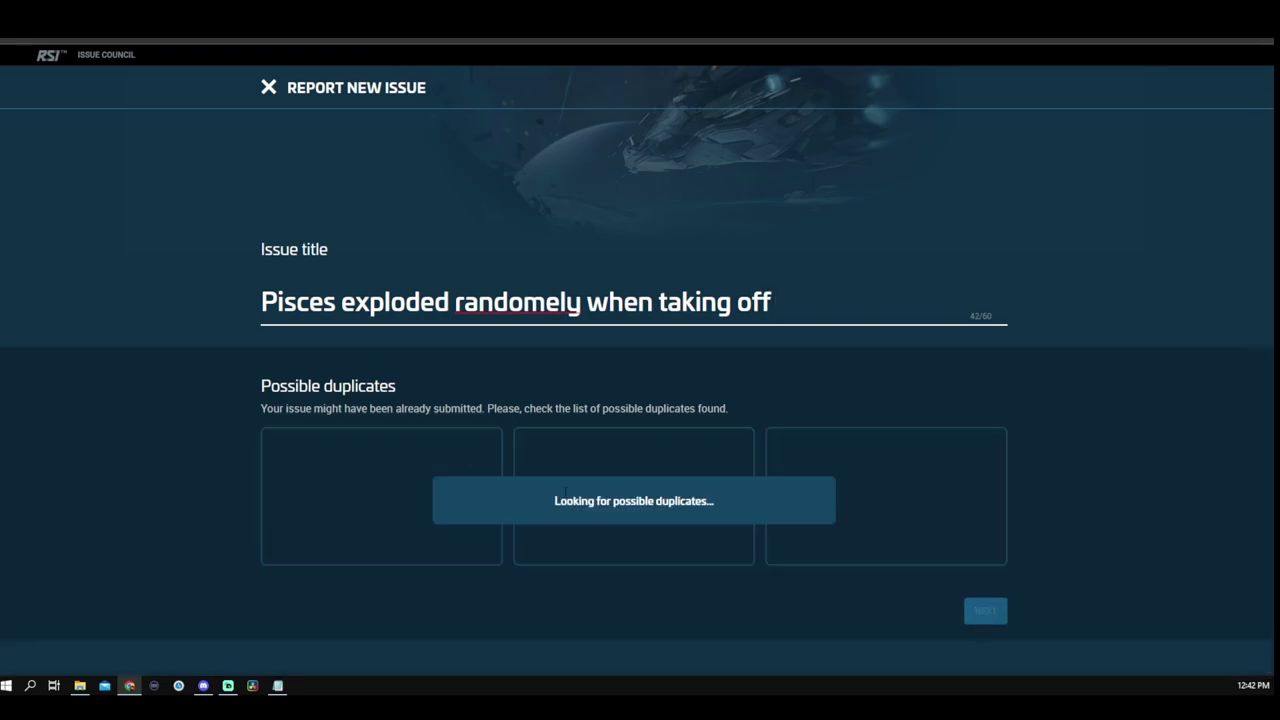
text( from everus )
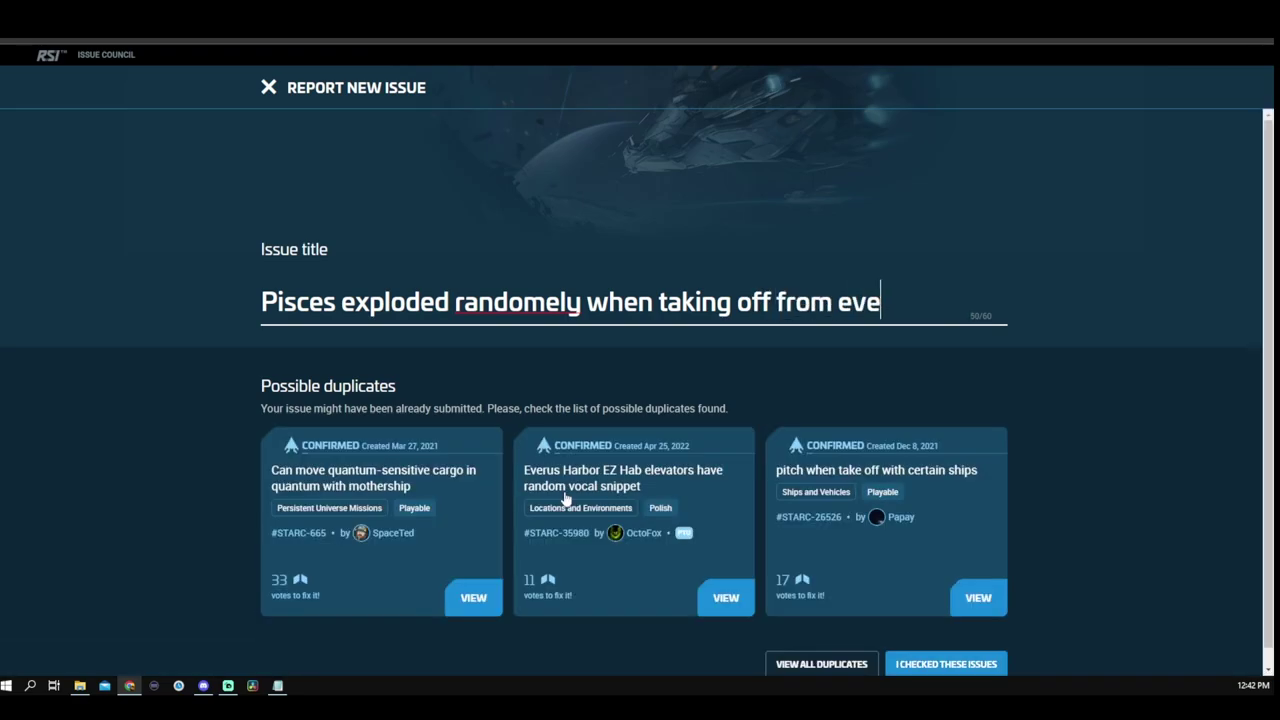
text(harbor)
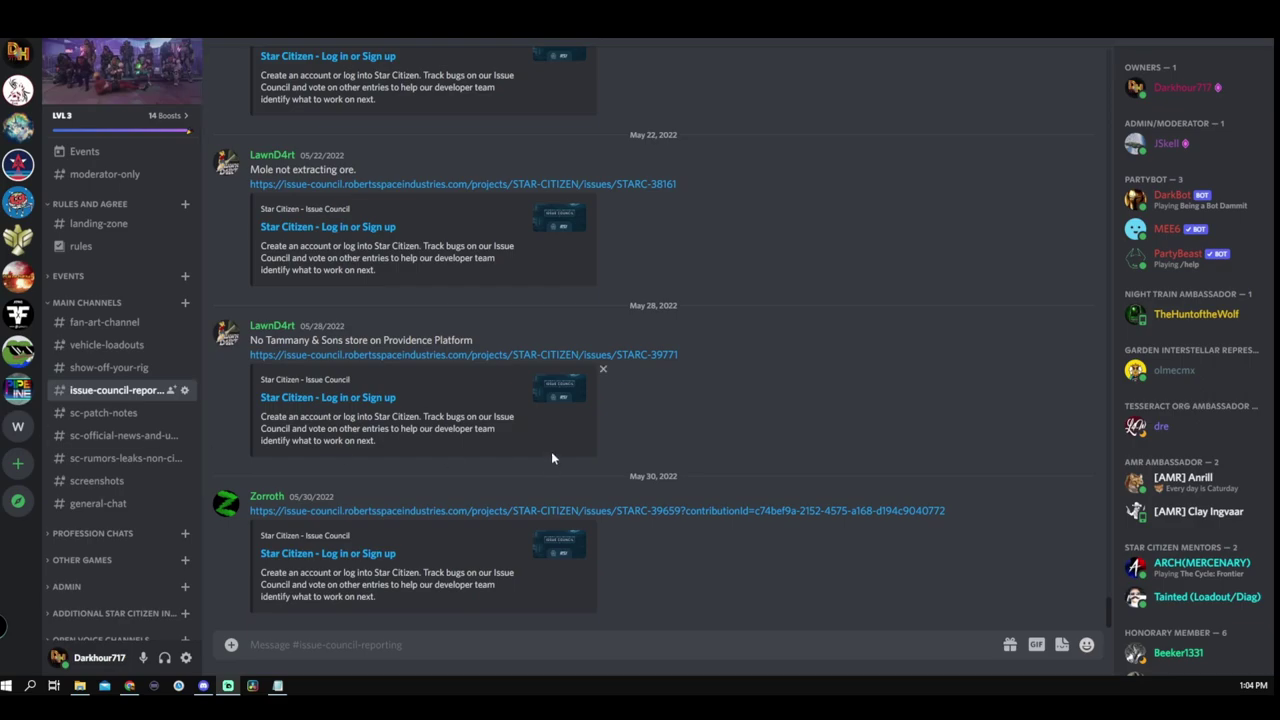
- Look through the Issue Council bug report links shared in Discord's issue-council-reporting channel
scroll(539, 453, up, 3)
scroll(539, 459, up, 8)
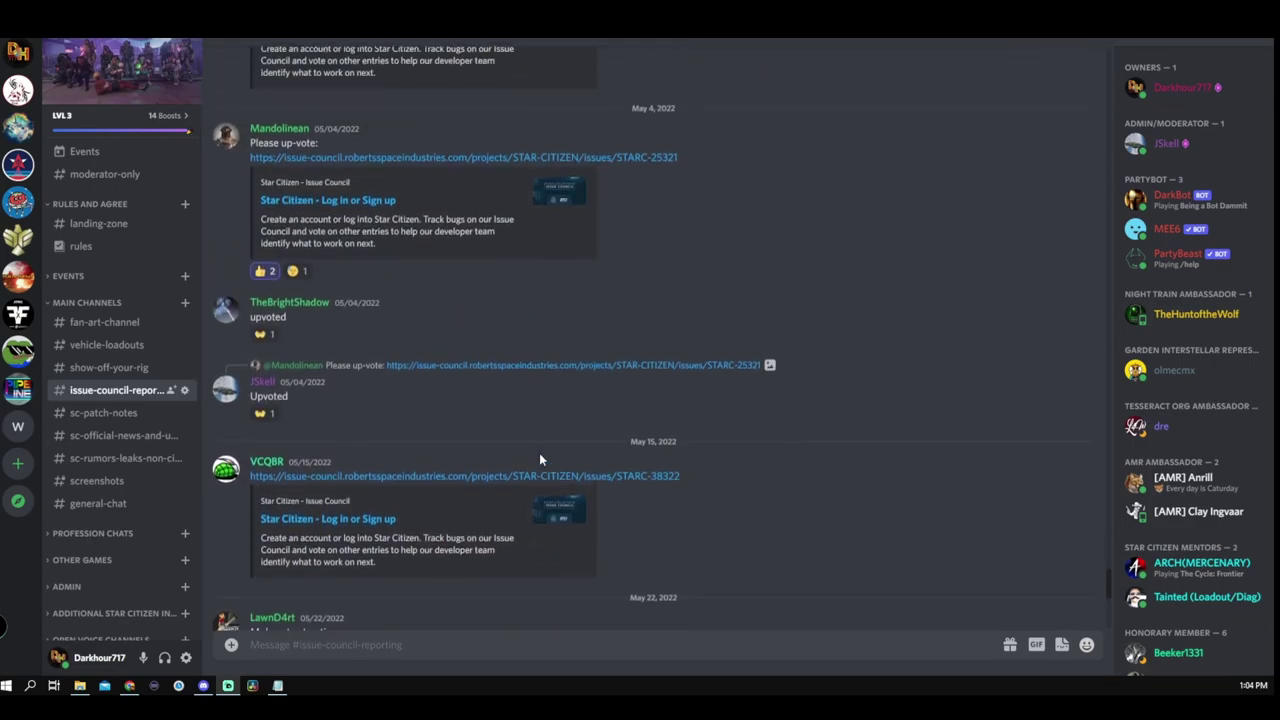
scroll(539, 459, up, 3)
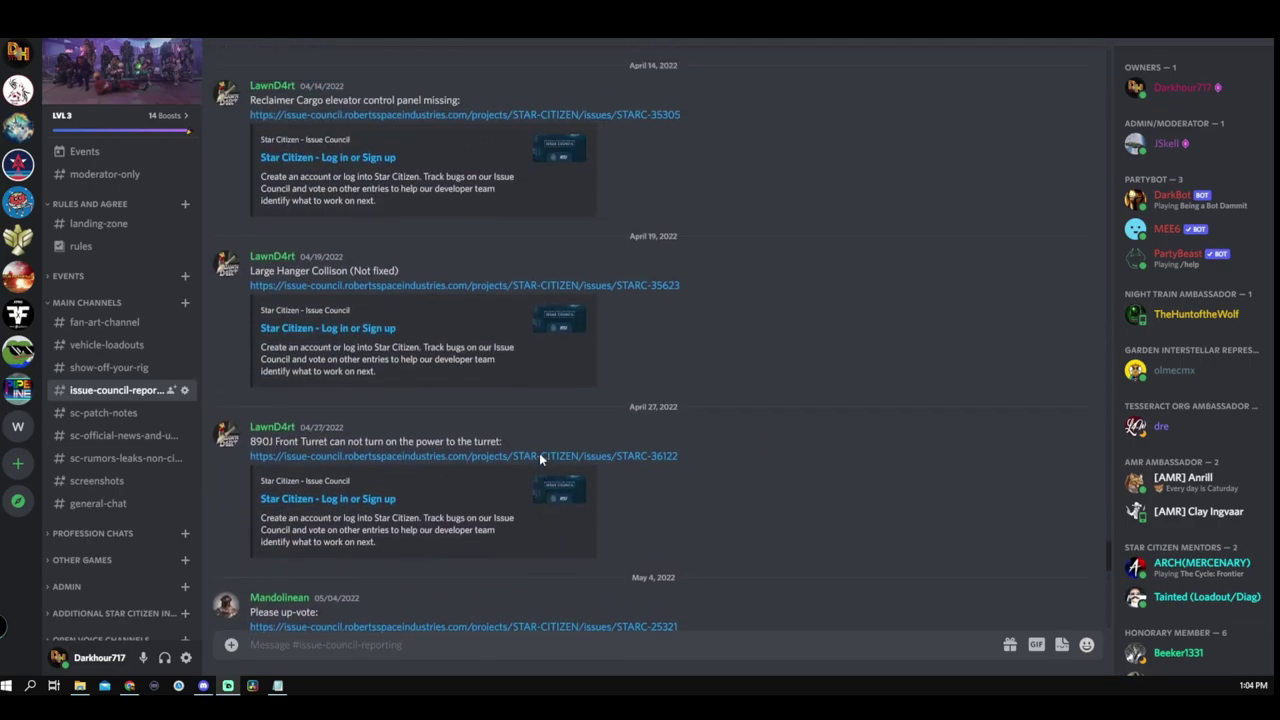
scroll(539, 459, down, 2)
scroll(538, 466, down, 8)
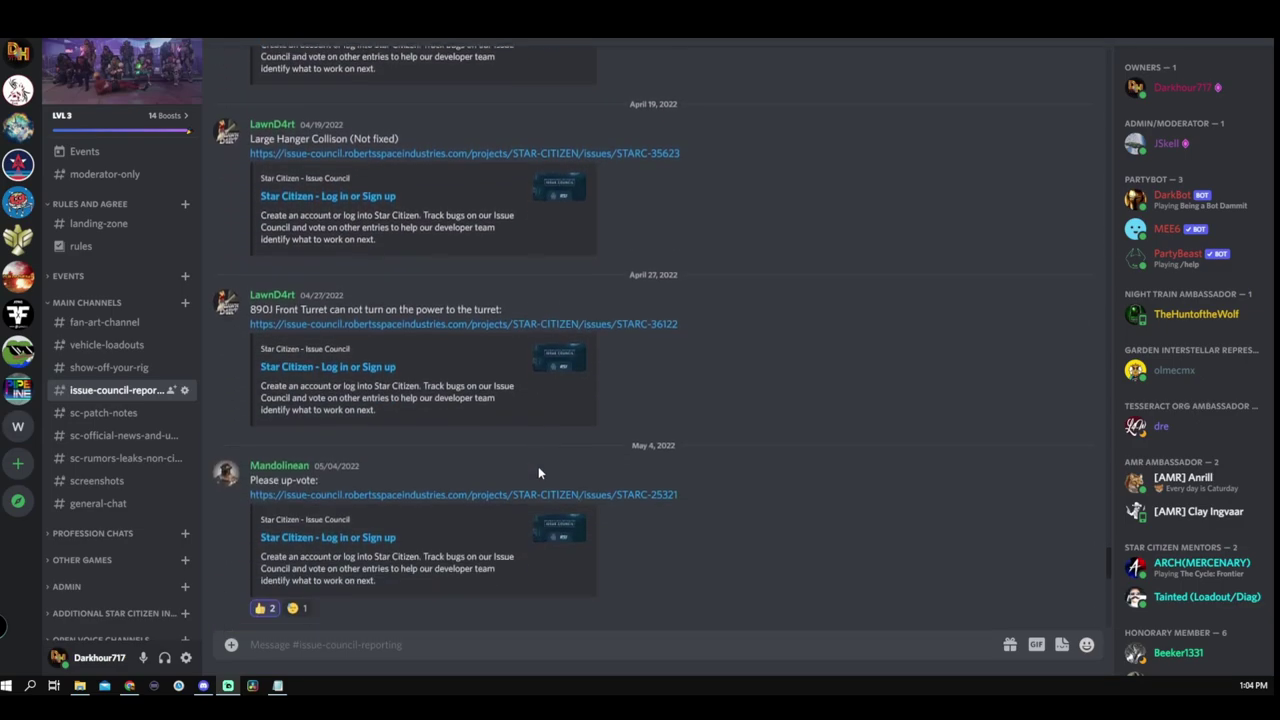